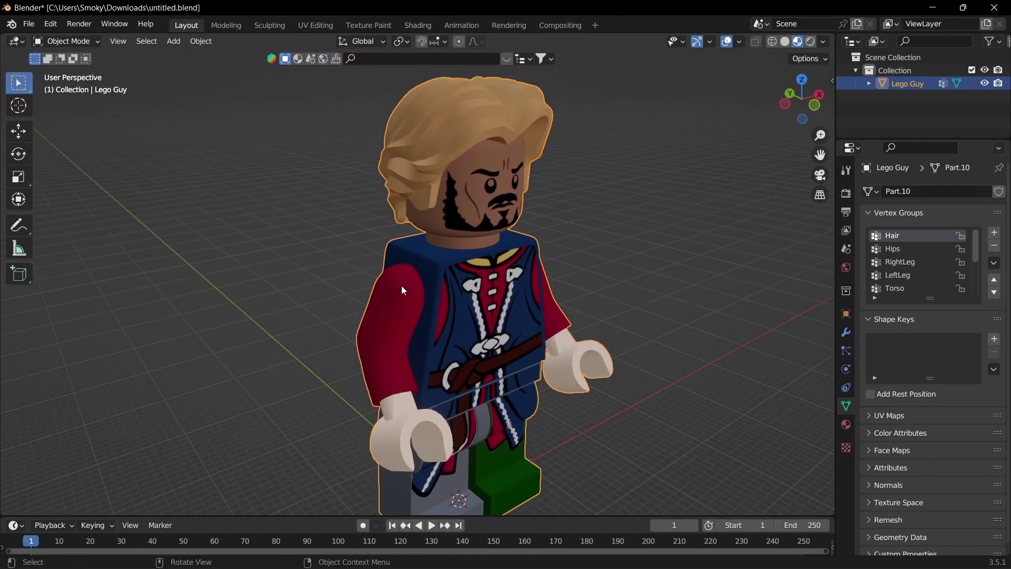
Step: Enter Edit Mode on the Lego figure and dissolve the fan of edges at the centre of one shoulder
key("Tab")
scroll(396, 291, "up", 3)
middle_click_drag(395, 291, 474, 309)
scroll(516, 313, "up", 3)
left_click_drag(434, 293, 480, 325)
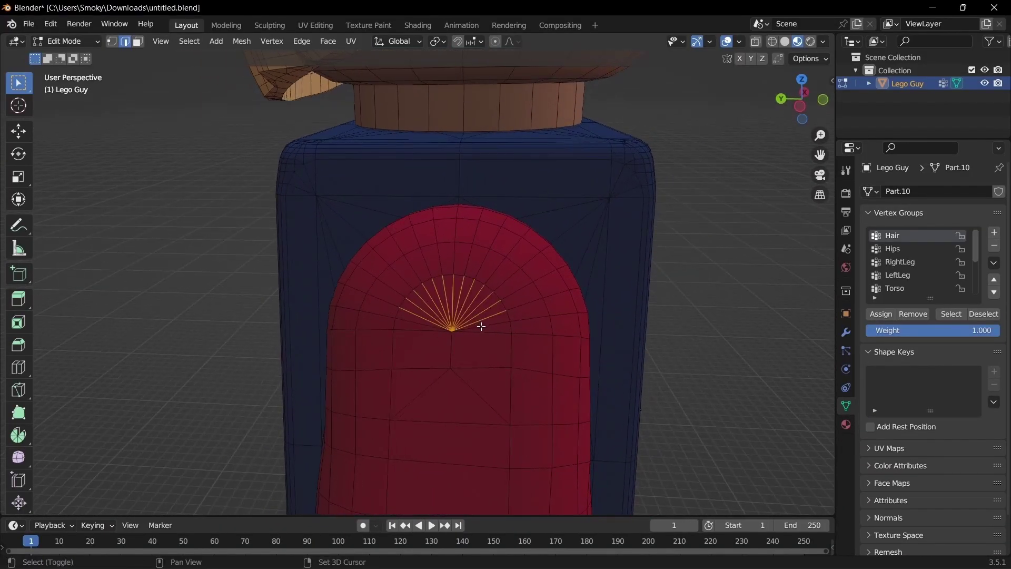
left_click(429, 326, "shift")
middle_click_drag(430, 326, 448, 311)
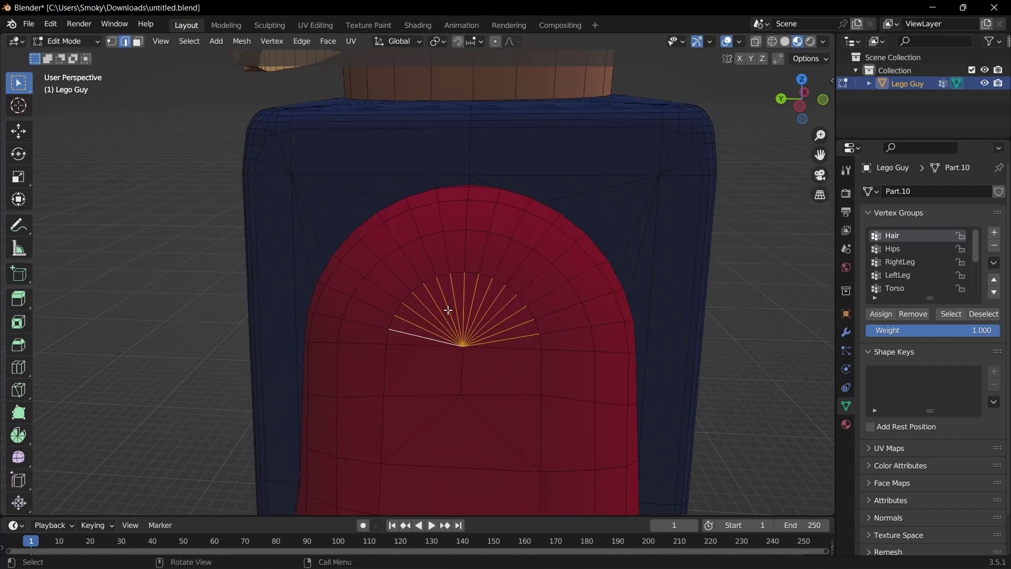
key("x")
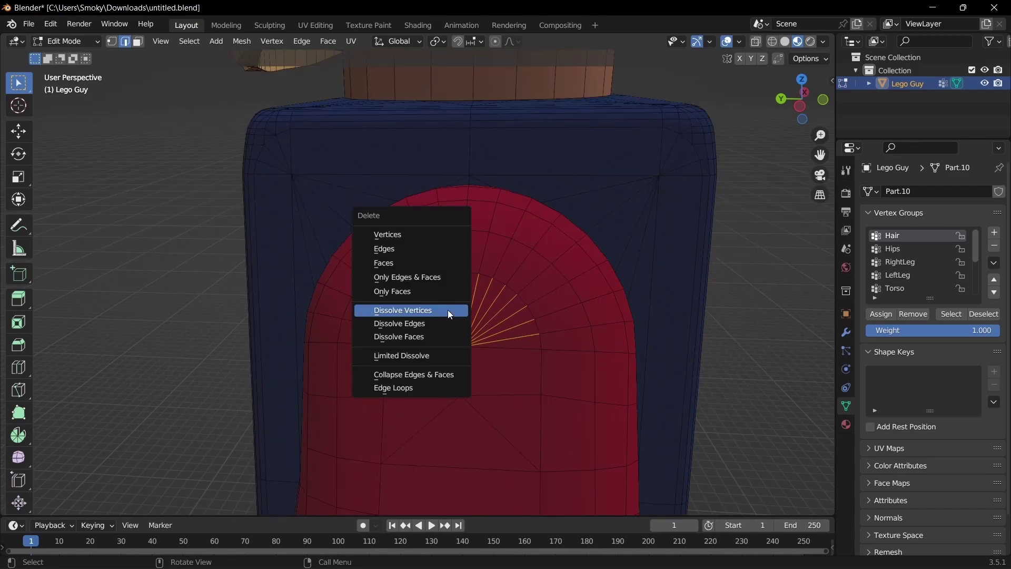
left_click(451, 320)
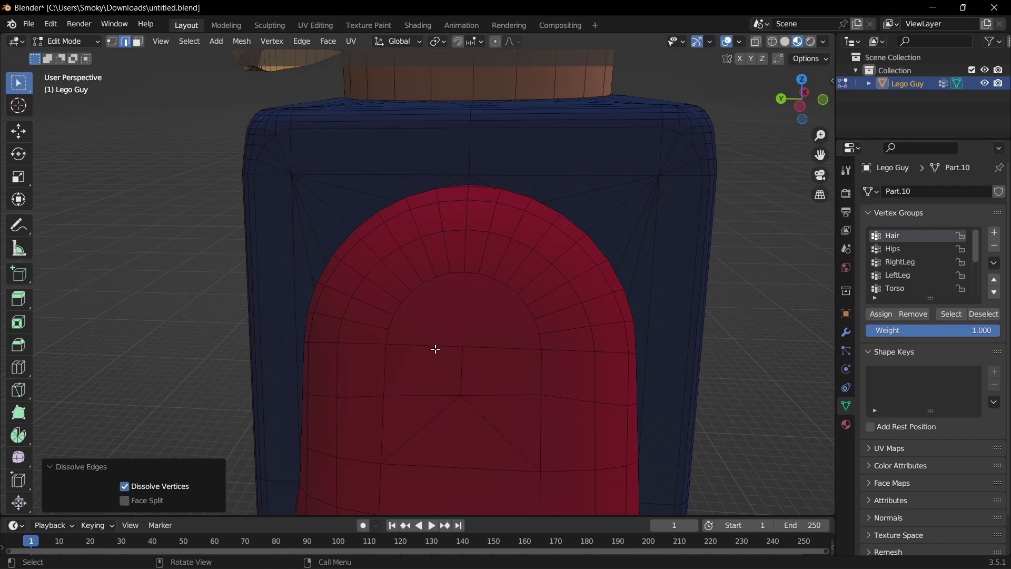
Step: Dissolve every other radial edge line around the curved top of the same shoulder
left_click(484, 259)
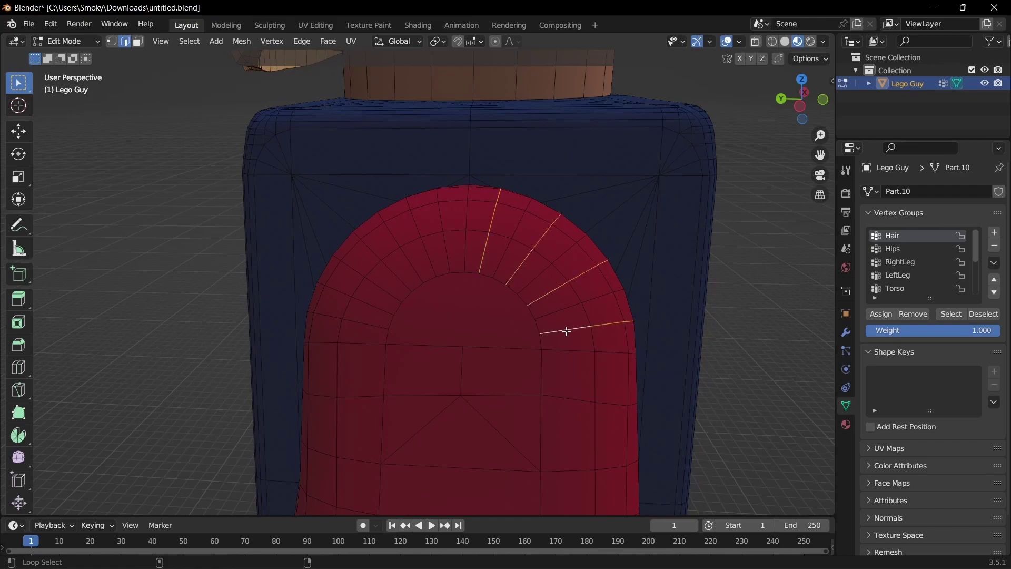
key("x")
left_click(418, 290)
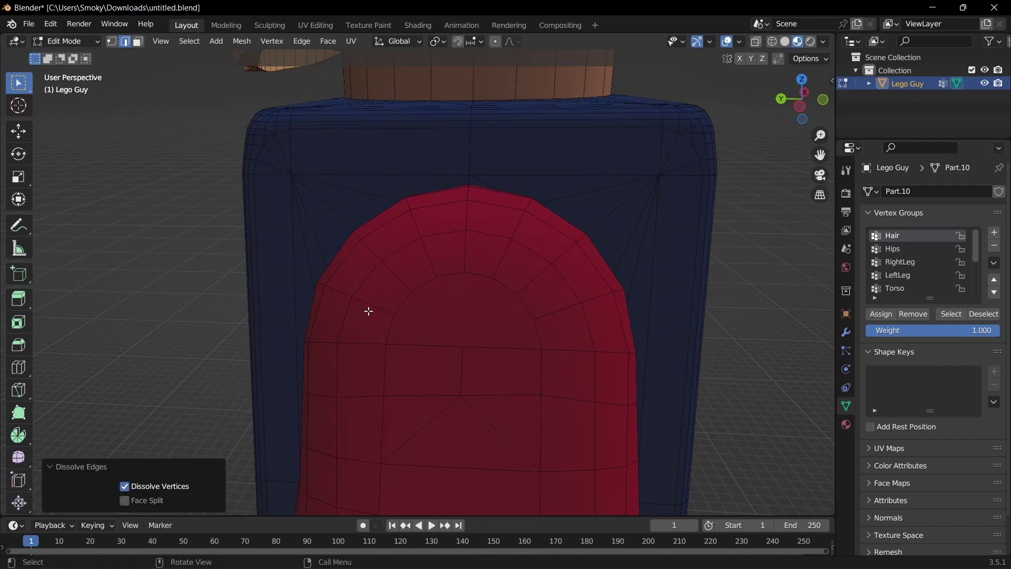
Step: Dissolve the vertical and diagonal edges that form the triangles just below the opposite arm's shoulder cap
left_click(826, 102)
left_click(824, 104)
scroll(361, 295, "up", 4)
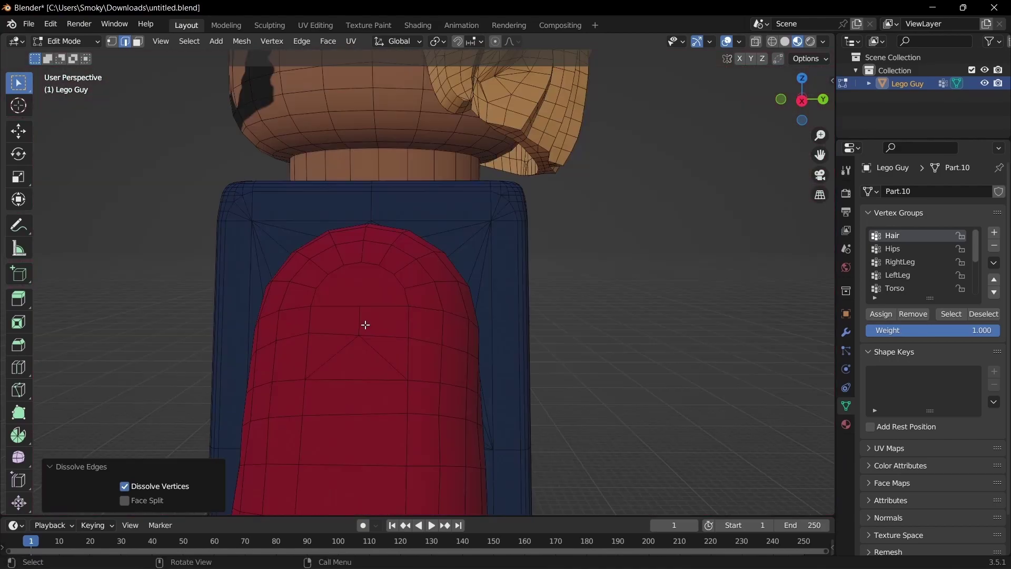
left_click(366, 325)
left_click(328, 358, "ctrl")
left_click(376, 359, "ctrl")
key("x")
left_click(376, 358)
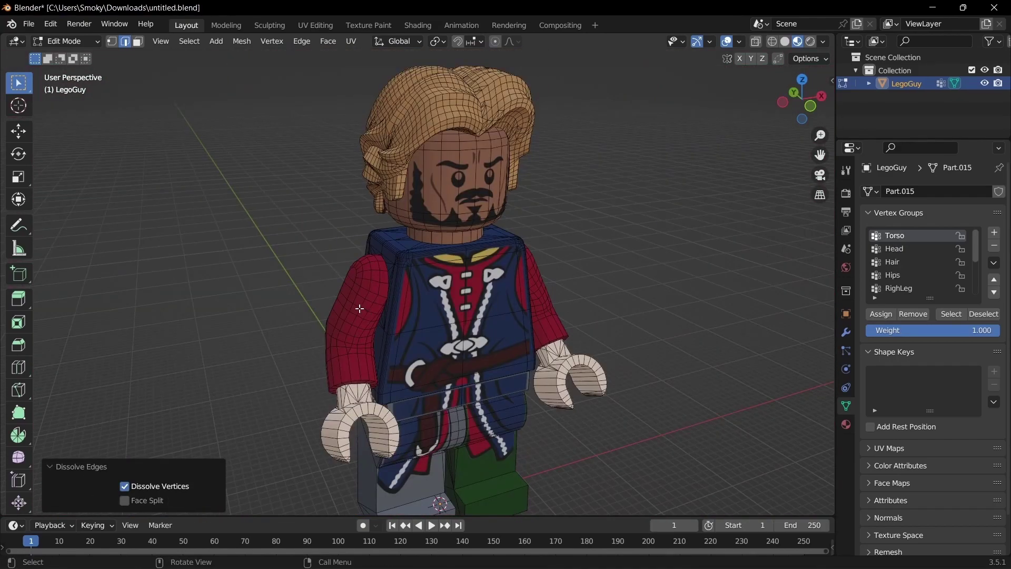
Step: Select both linked arms and both hands of the figure and hide them
key("l")
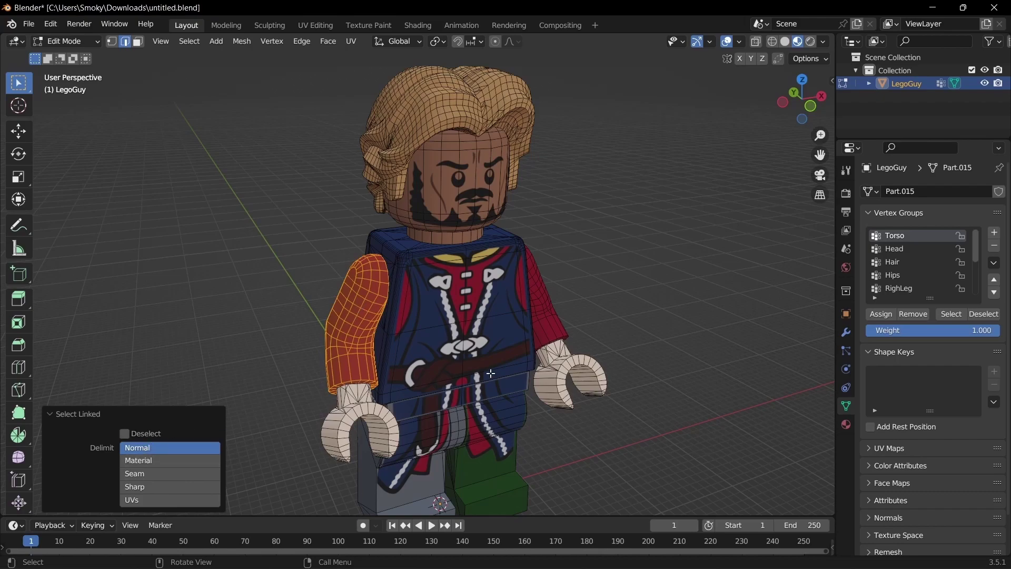
middle_click_drag(491, 373, 422, 373)
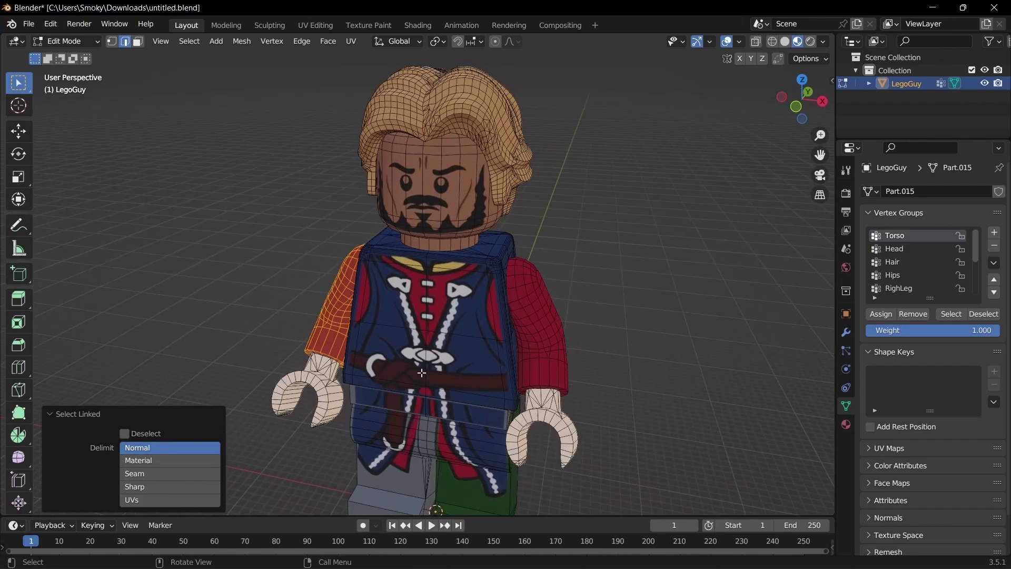
key("l")
key("l")
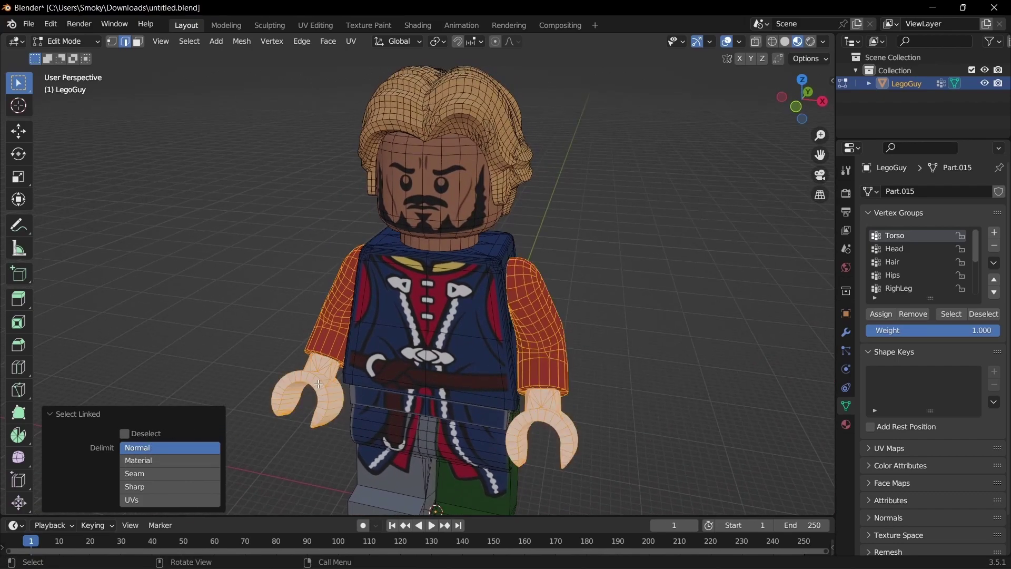
key("h")
Step: Dissolve the triangulated edges running from the arm socket to the corners of the torso's side
scroll(524, 334, "up", 5)
middle_click_drag(525, 334, 481, 293)
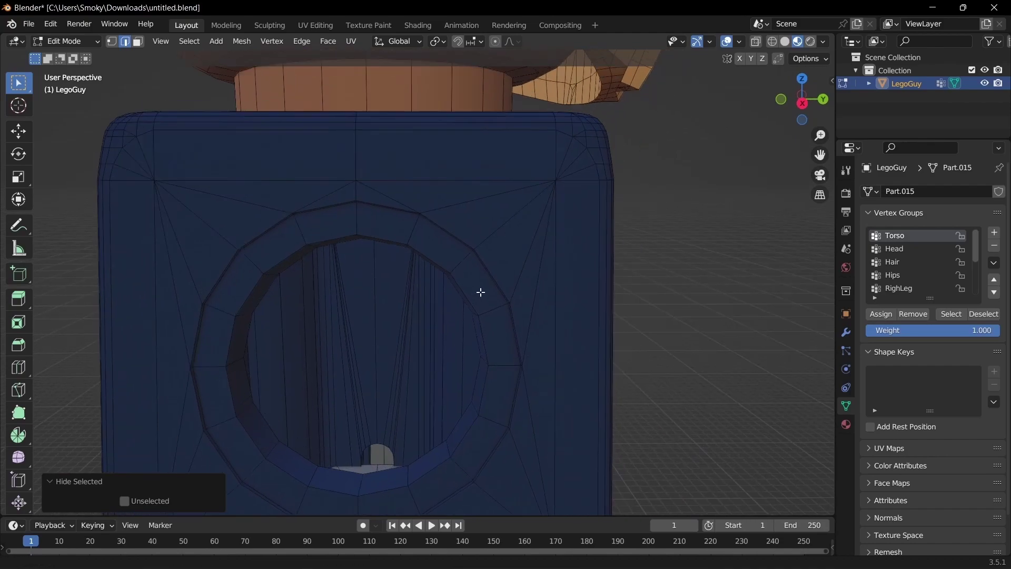
left_click(165, 239, "alt")
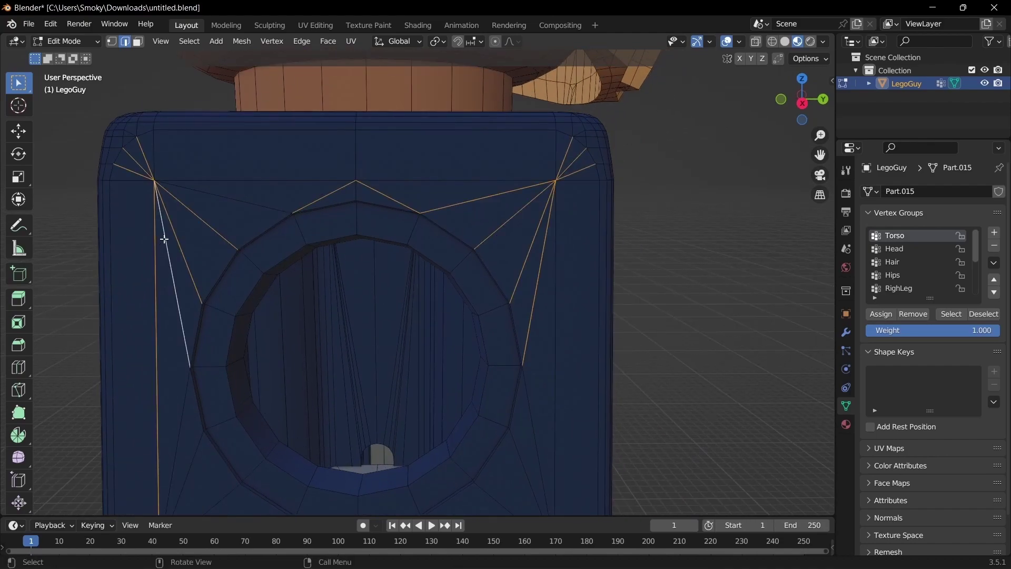
middle_click_drag(153, 286, 216, 246, "shift")
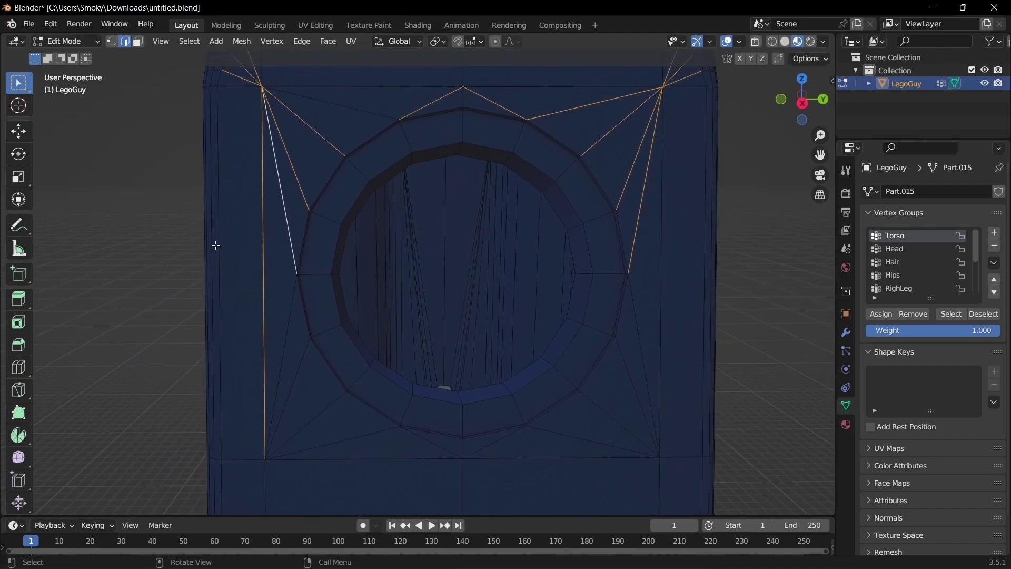
left_click(265, 276, "ctrl")
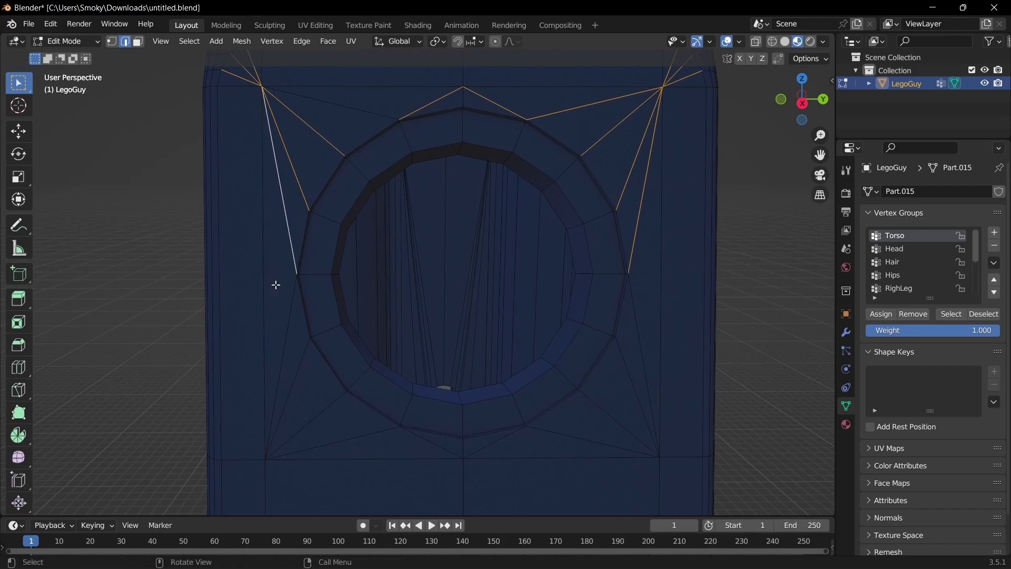
scroll(287, 318, "down", 5)
middle_click_drag(288, 318, 280, 246)
key("x")
left_click(459, 321)
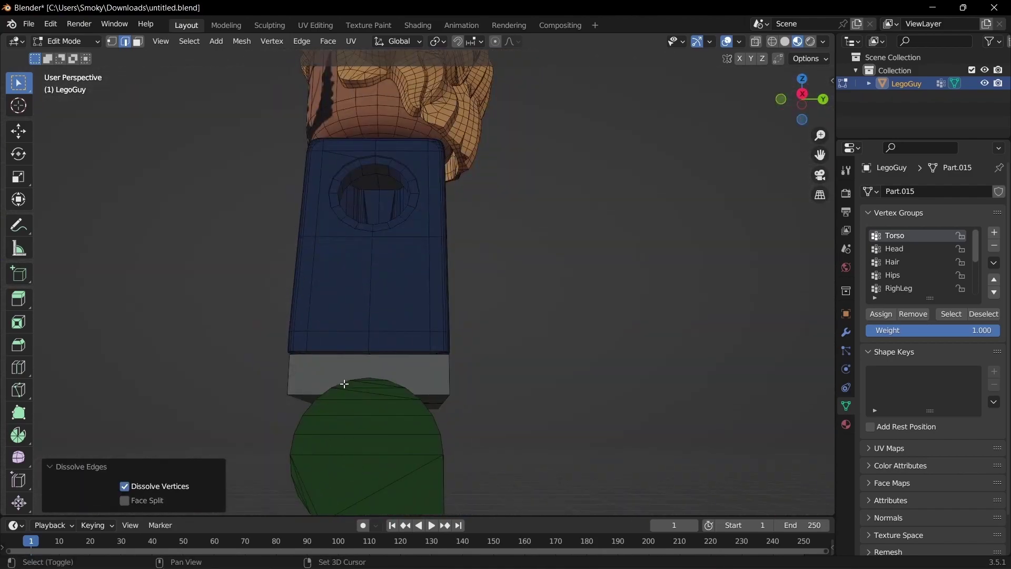
Step: Dissolve all edges crossing the outer side face of the green leg
middle_click_drag(343, 384, 353, 248, "shift")
scroll(361, 275, "up", 2)
middle_click_drag(361, 204, 365, 251, "shift")
scroll(354, 273, "up", 2)
left_click(223, 444, "shift")
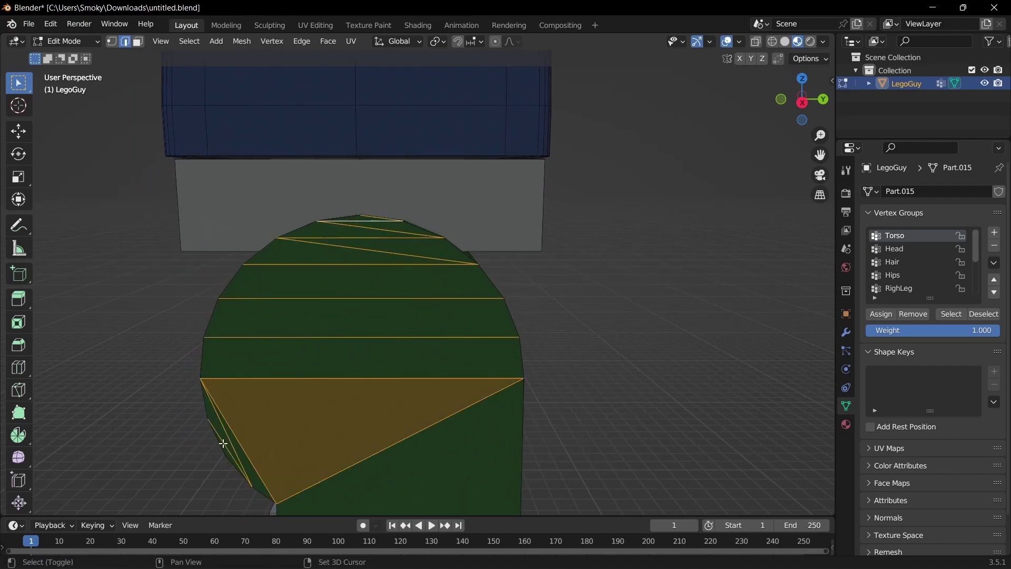
middle_click_drag(311, 452, 314, 318, "shift")
left_click(314, 318, "shift")
key("x")
left_click(316, 319)
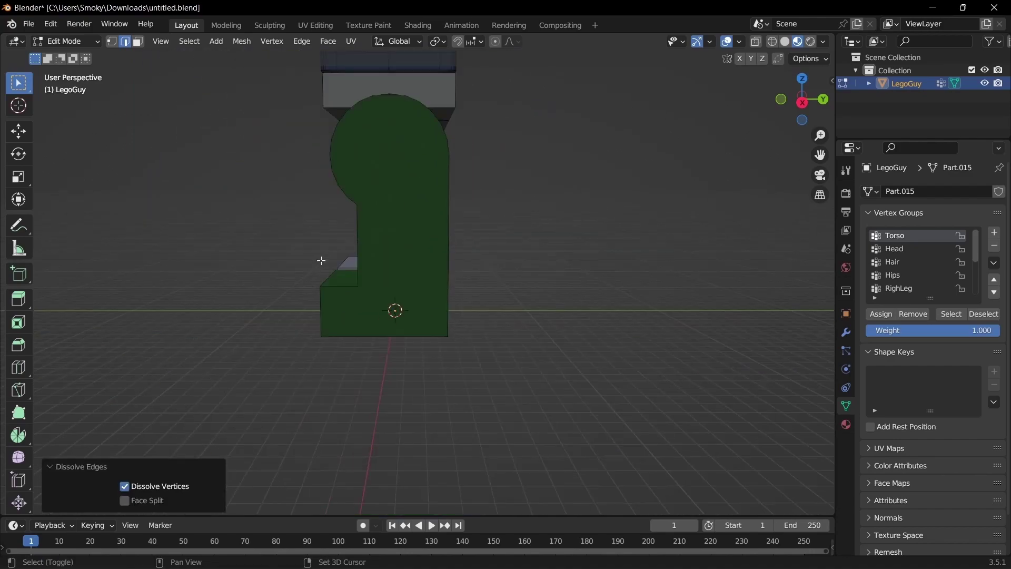
Step: Dissolve all edges crossing the outer side face of the grey leg, including those at the foot
middle_click_drag(321, 260, 316, 310, "shift")
scroll(311, 310, "up", 3)
middle_click_drag(293, 306, 451, 280)
left_click_drag(465, 308, 480, 134)
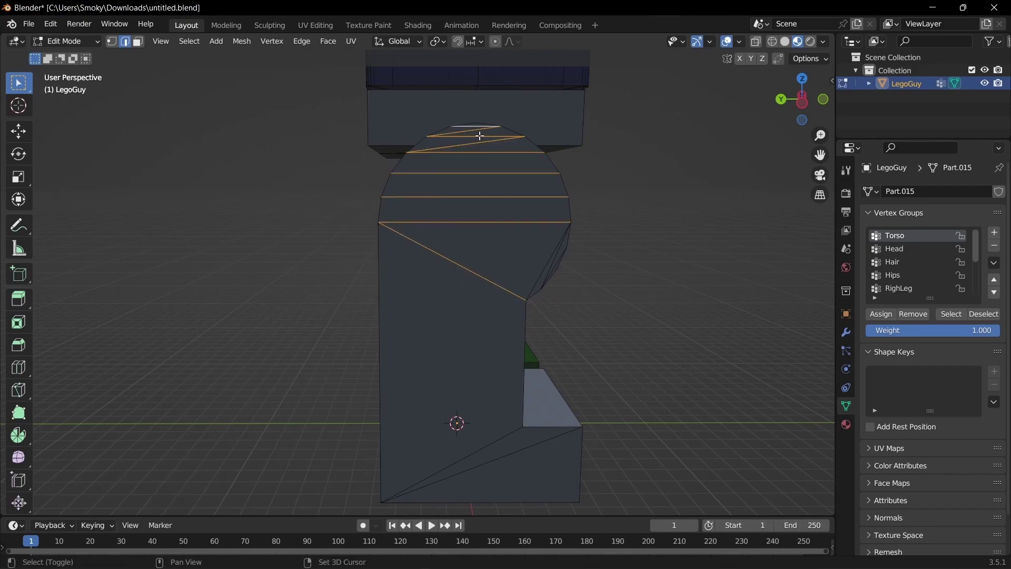
left_click_drag(532, 256, 563, 267, "shift")
left_click_drag(473, 428, 475, 461, "shift")
left_click_drag(474, 461, 476, 482, "shift")
key("x")
left_click(475, 482)
Step: Select the whole linked green leg and hide it
middle_click_drag(527, 369, 434, 374)
key("l")
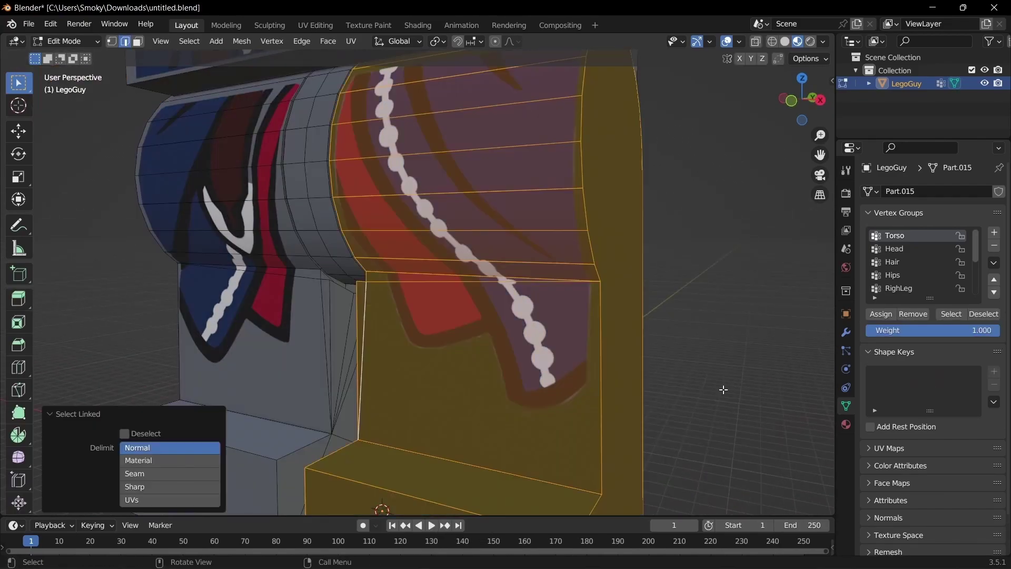
left_click(724, 390)
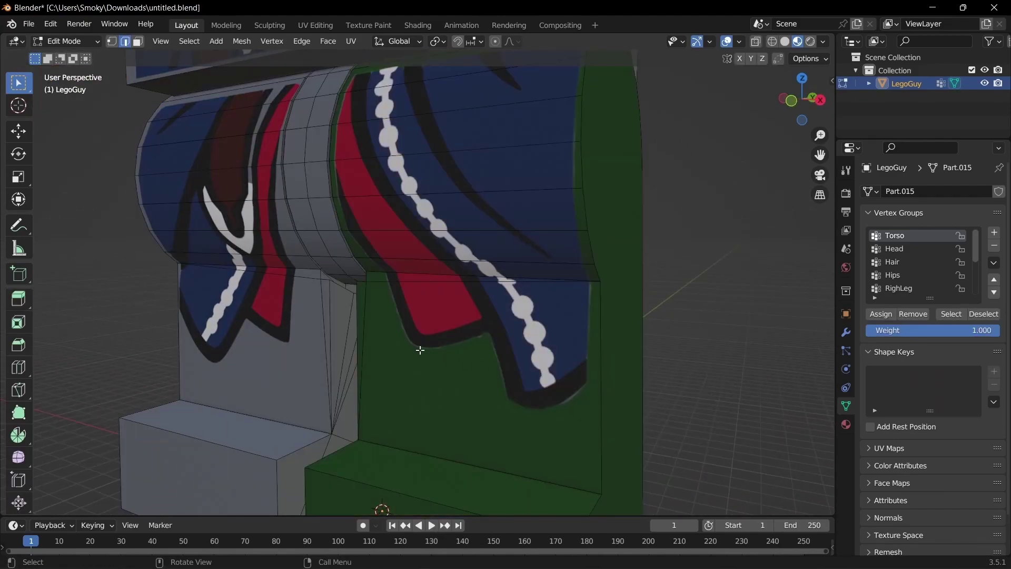
key("ctrl+l")
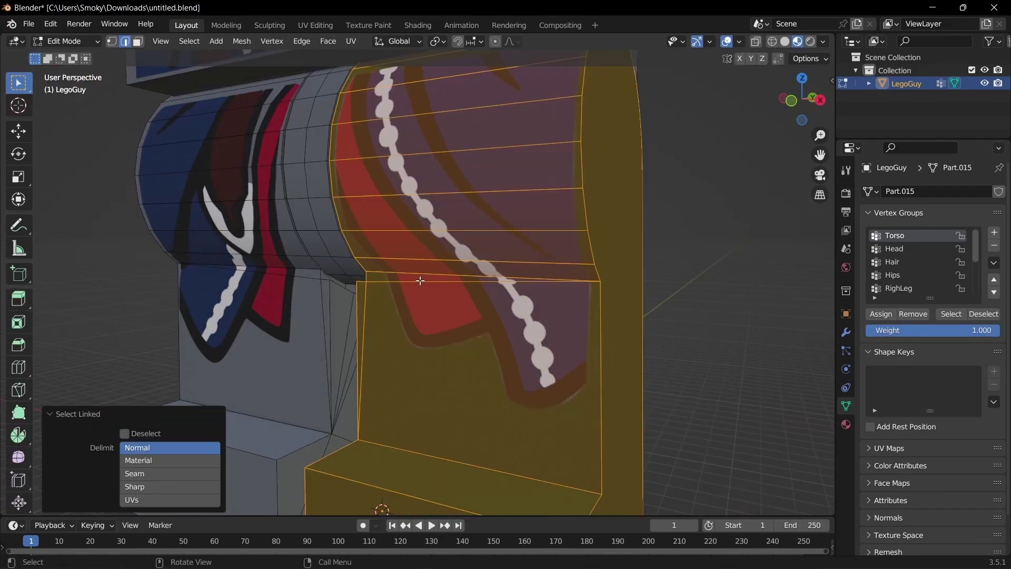
key("h")
Step: Dissolve the radial edges on the end cap of the exposed hip pin
middle_click_drag(420, 267, 316, 260)
scroll(347, 176, "up", 2)
left_click(372, 217, "alt")
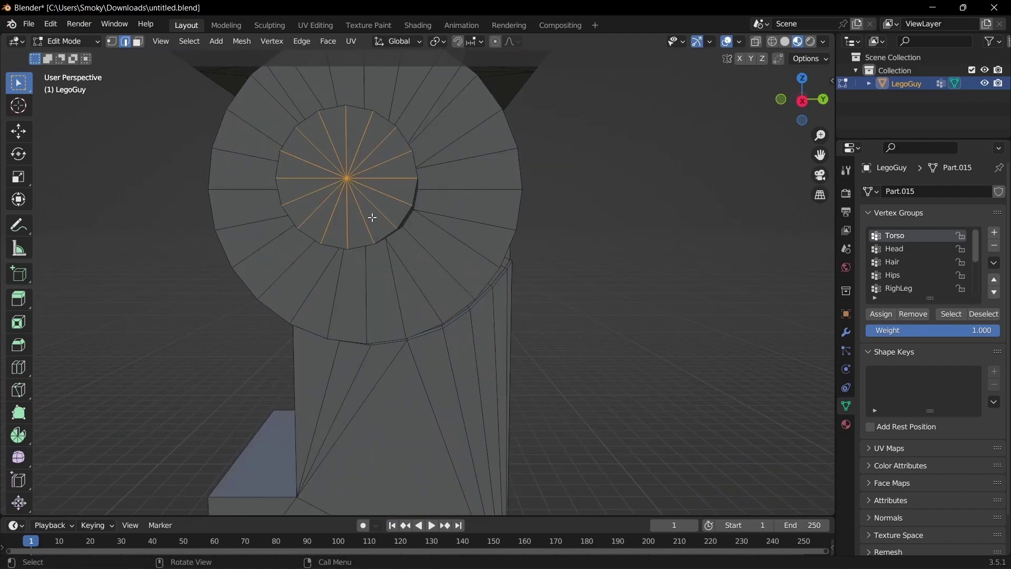
key("x")
left_click(352, 189)
Step: Dissolve the triangulated edges on the inner side face of the grey leg below the hip disc
middle_click_drag(352, 188, 392, 280)
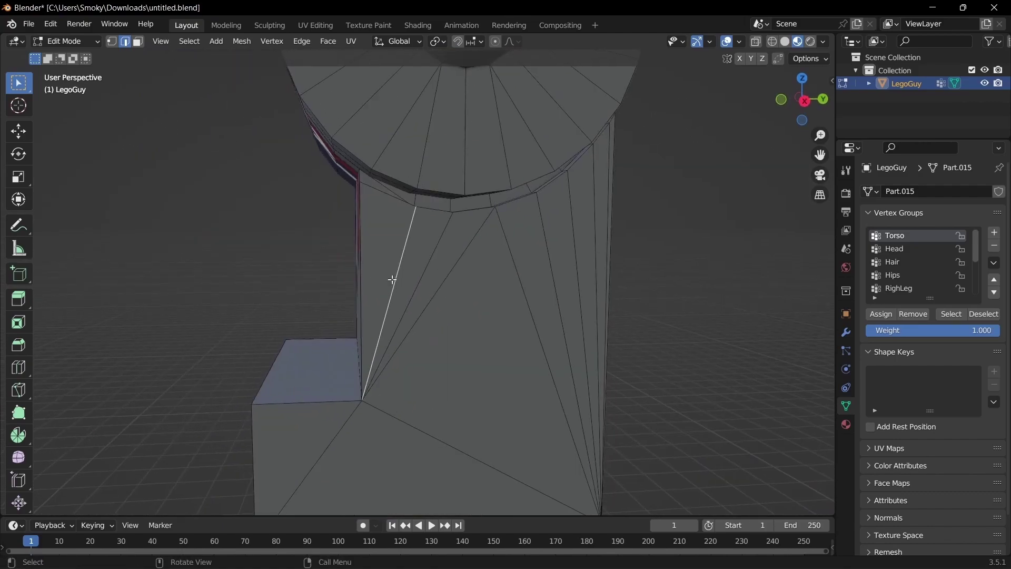
left_click_drag(393, 252, 468, 316)
middle_click_drag(474, 340, 425, 354, "shift")
left_click_drag(428, 340, 551, 270, "shift")
key("x")
left_click(552, 270)
Step: Dissolve the triangulated edges around the two holes on the back face of the grey leg
middle_click_drag(552, 270, 465, 248)
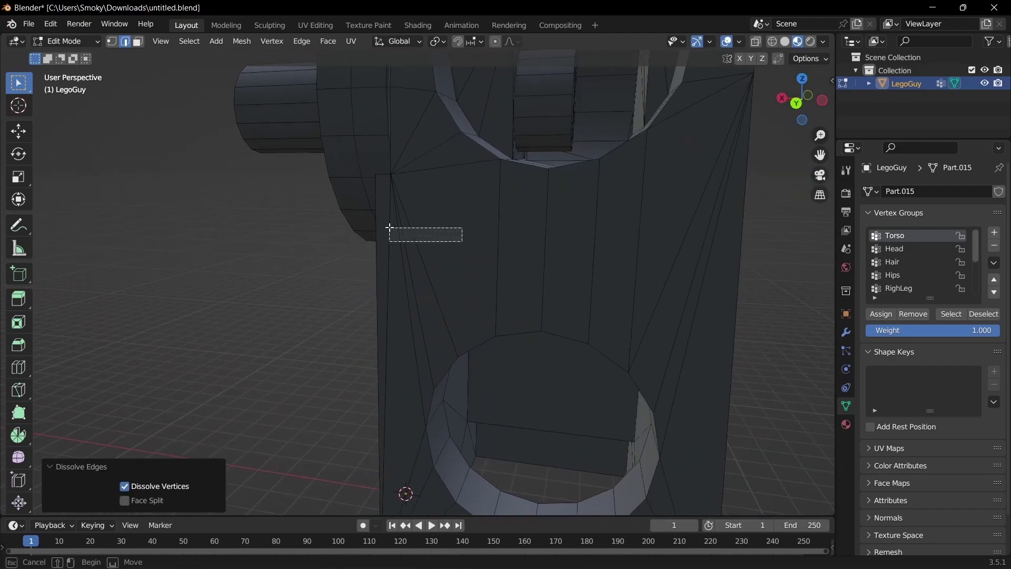
left_click_drag(389, 228, 385, 232)
middle_click_drag(385, 233, 395, 338)
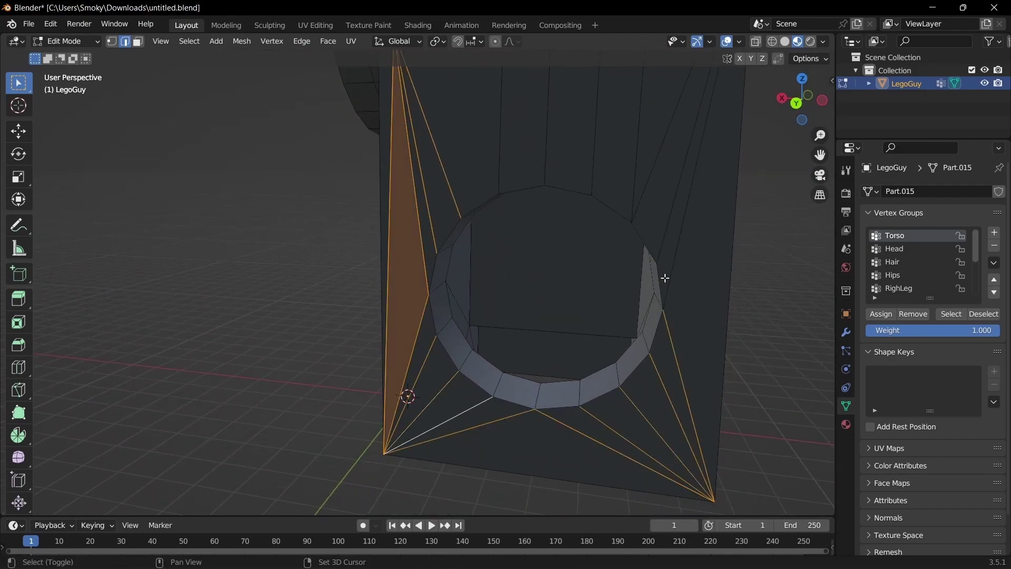
middle_click_drag(665, 278, 504, 177)
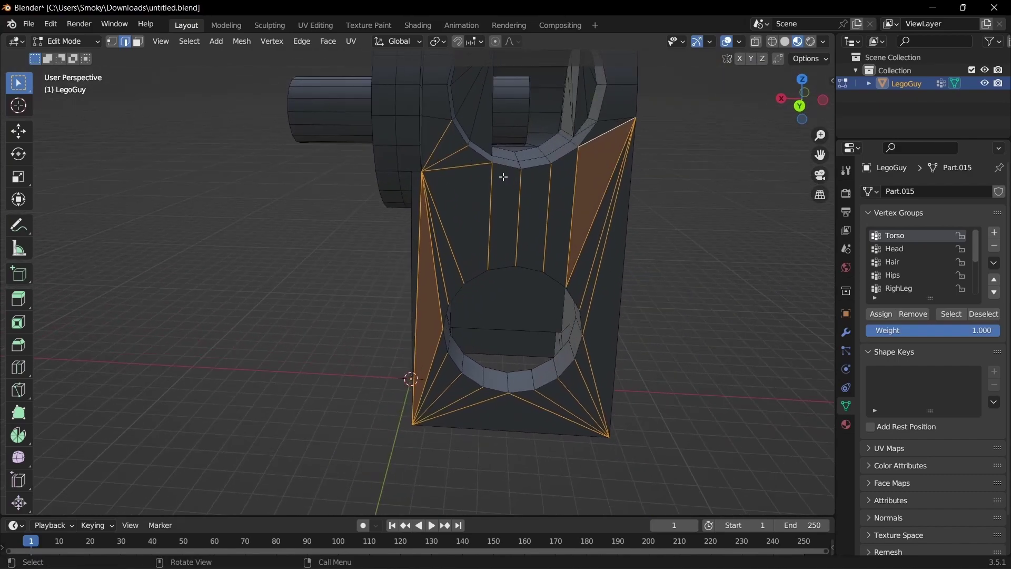
key("x")
left_click(503, 177)
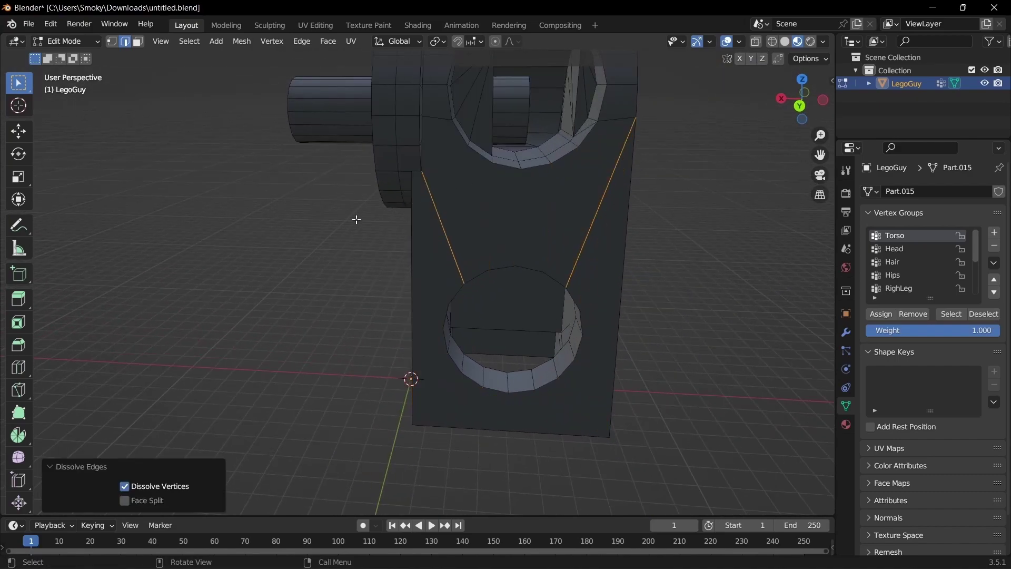
Step: Dissolve the extra edge loop running around the rim of the hip disc
mouse_move(357, 220)
middle_mouse_down()
mouse_move(406, 219)
mouse_move(374, 211)
middle_mouse_up()
scroll(382, 209, "up", 1)
middle_click_drag(390, 163, 492, 255, "shift")
left_click(390, 205, "alt")
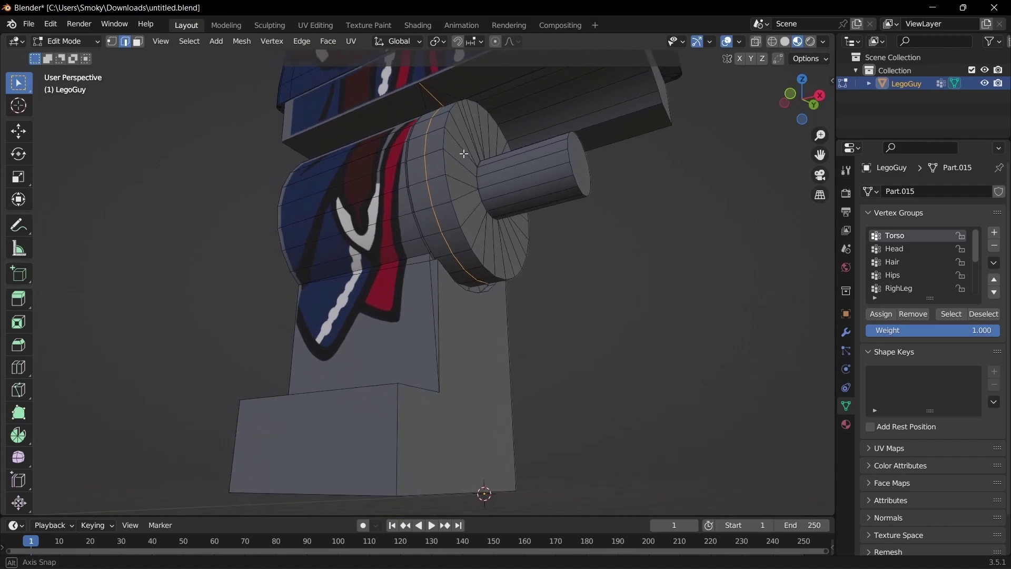
key("x")
left_click(429, 165)
Step: Dissolve the stray diagonal edges on the underside of the hips above the disc
scroll(492, 200, "up", 3)
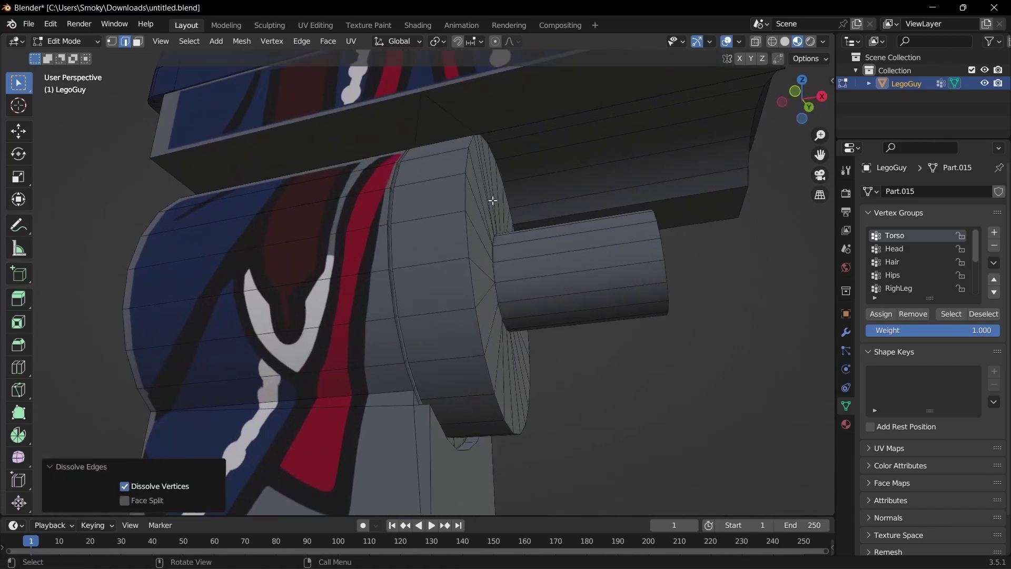
left_click(423, 177, "shift")
left_click(446, 178, "shift")
key("x")
left_click(446, 178)
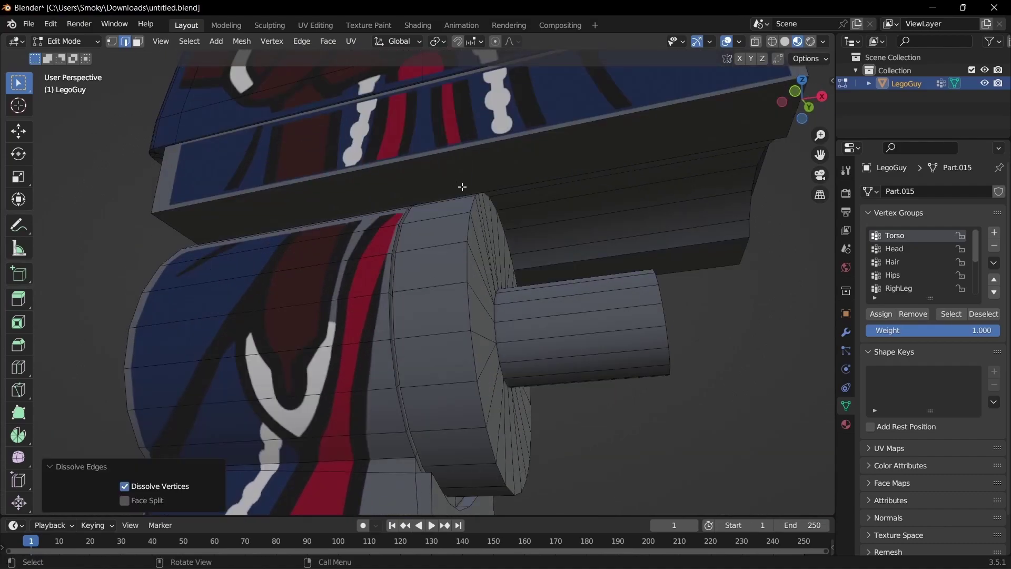
Step: Dissolve the radial edges on the end cap of the hip pin inside the grey leg's upper hole
mouse_move(461, 187)
middle_mouse_down()
mouse_move(455, 219)
mouse_move(275, 225)
mouse_move(482, 317)
middle_mouse_up()
left_click_drag(498, 302, 506, 326)
key("z")
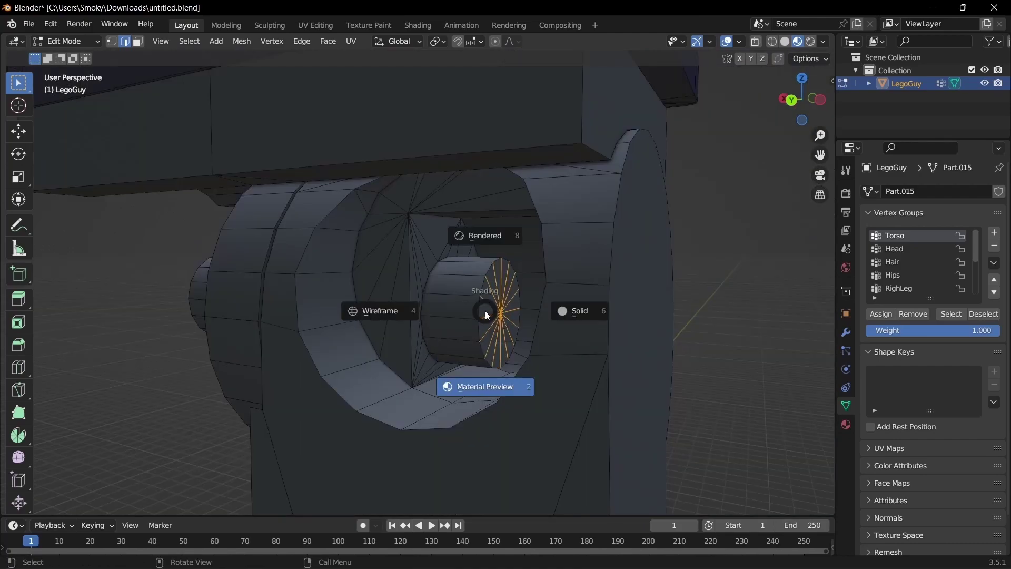
key("Escape")
key("x")
left_click(482, 320)
Step: Dissolve the fan of edges on the wall inside the grey leg's upper hole
mouse_move(482, 320)
middle_mouse_down()
mouse_move(474, 264)
mouse_move(502, 250)
middle_mouse_up()
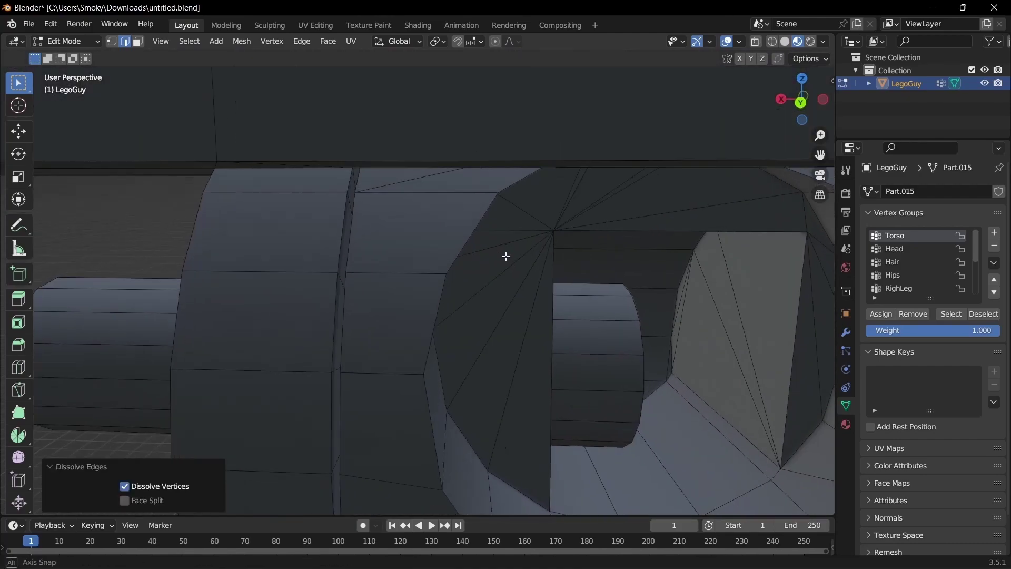
left_click_drag(502, 204, 619, 202)
key("x")
left_click(616, 201)
Step: Reveal the hidden arms, hands and green leg
scroll(594, 210, "down", 2)
middle_click_drag(634, 288, 481, 299)
scroll(481, 299, "down", 3)
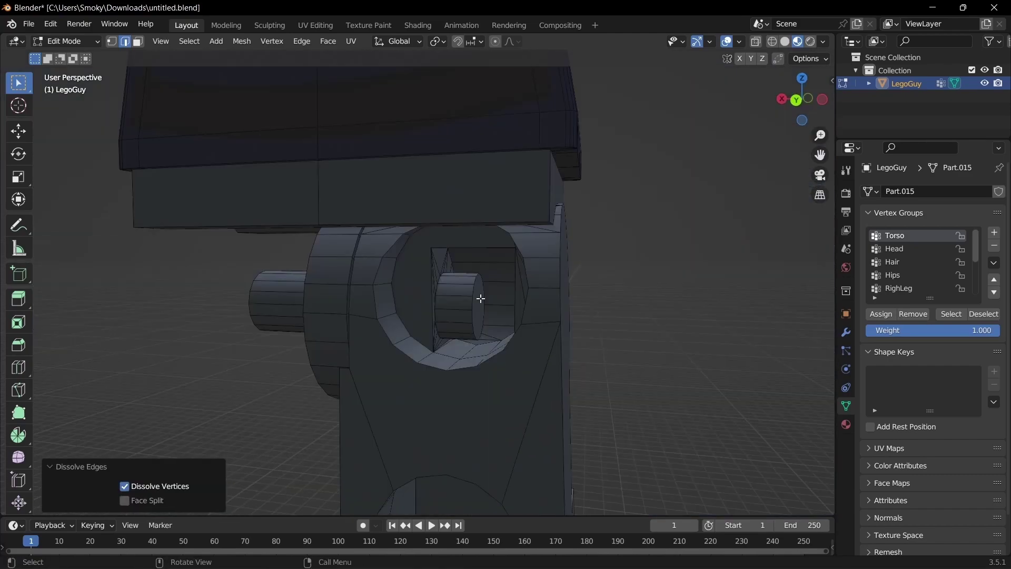
key("alt+h")
right_click(481, 299)
key("Escape")
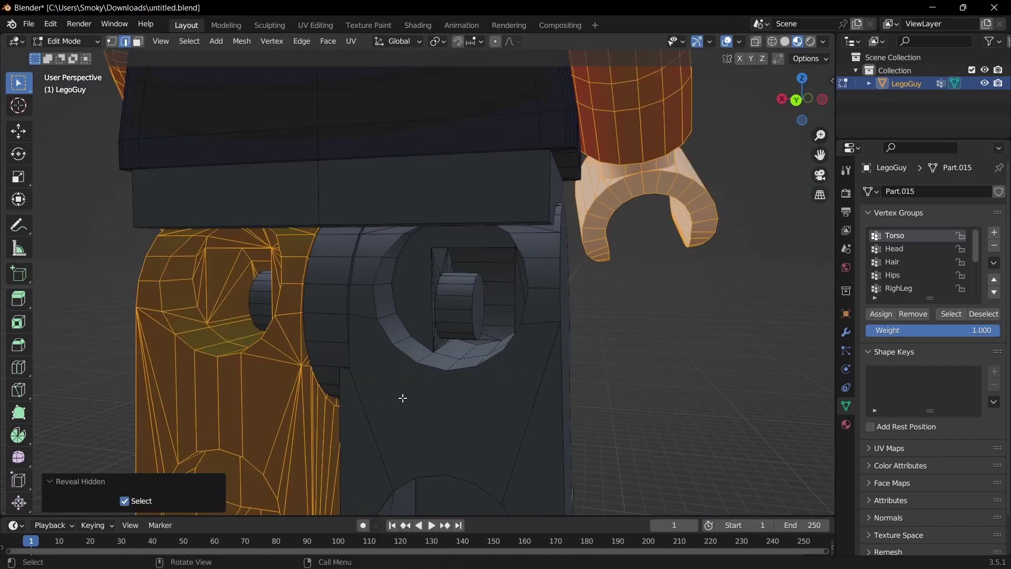
Step: Hide the grey leg and dissolve the unneeded edges on the hip area it covered
left_click(403, 397)
key("l")
key("h")
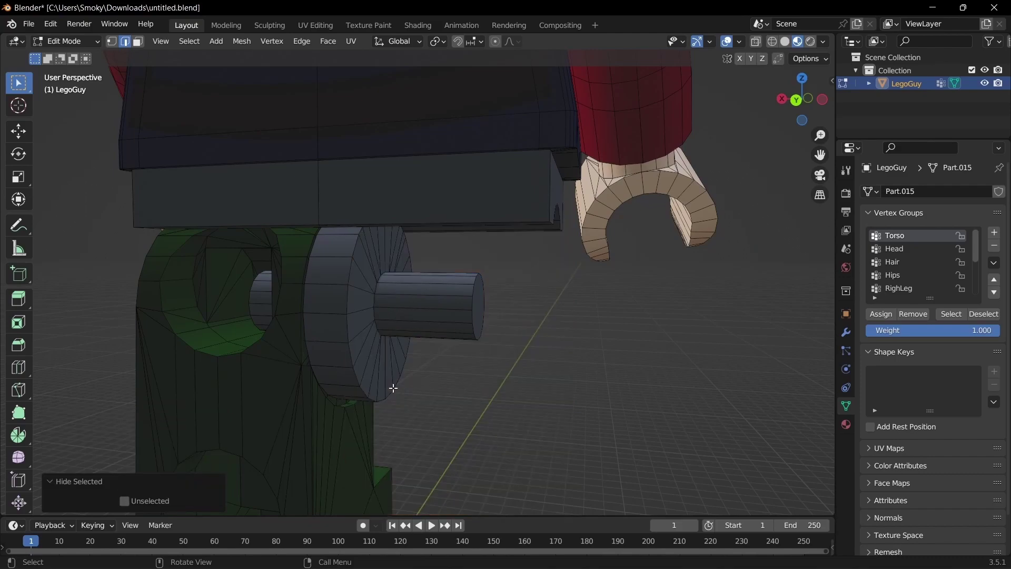
middle_click_drag(391, 388, 382, 316)
left_click_drag(449, 224, 365, 270)
left_click_drag(344, 300, 236, 249)
left_click_drag(332, 405, 418, 445, "shift")
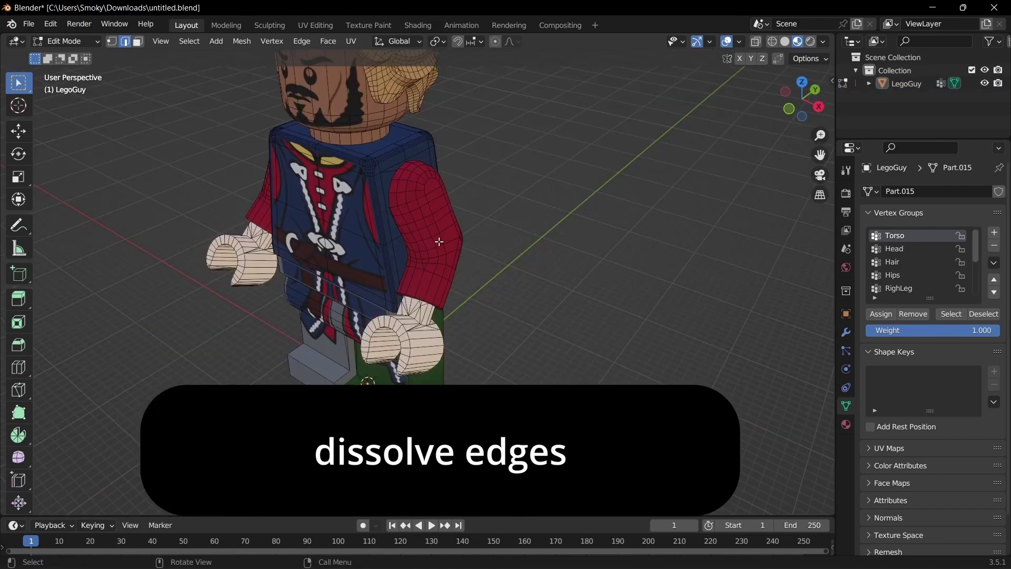
Step: Hide the arms, hands, hips, legs, head and hair so that only the torso stays visible
key("l")
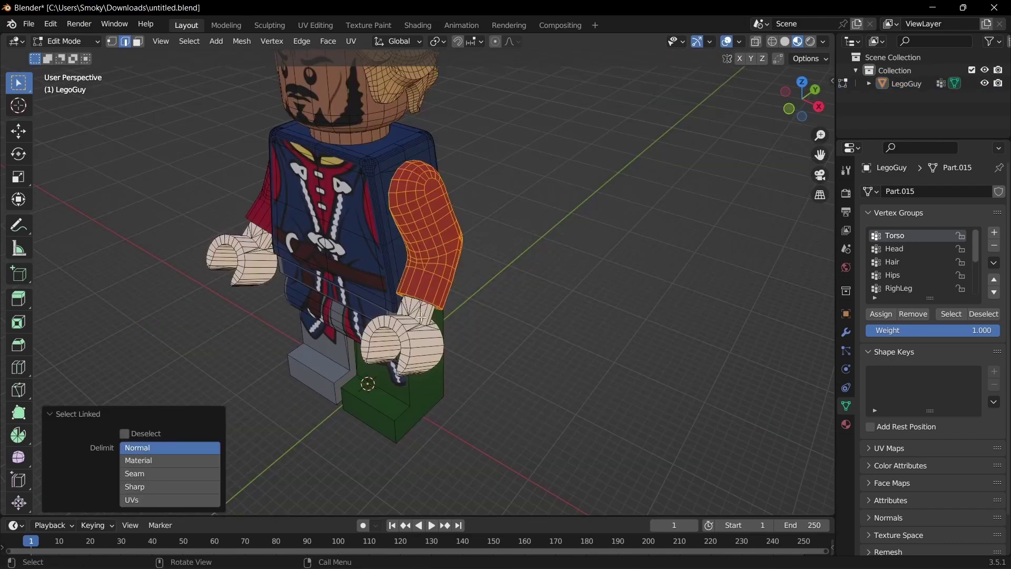
key("l")
key("l")
key("l")
key("l")
key("l")
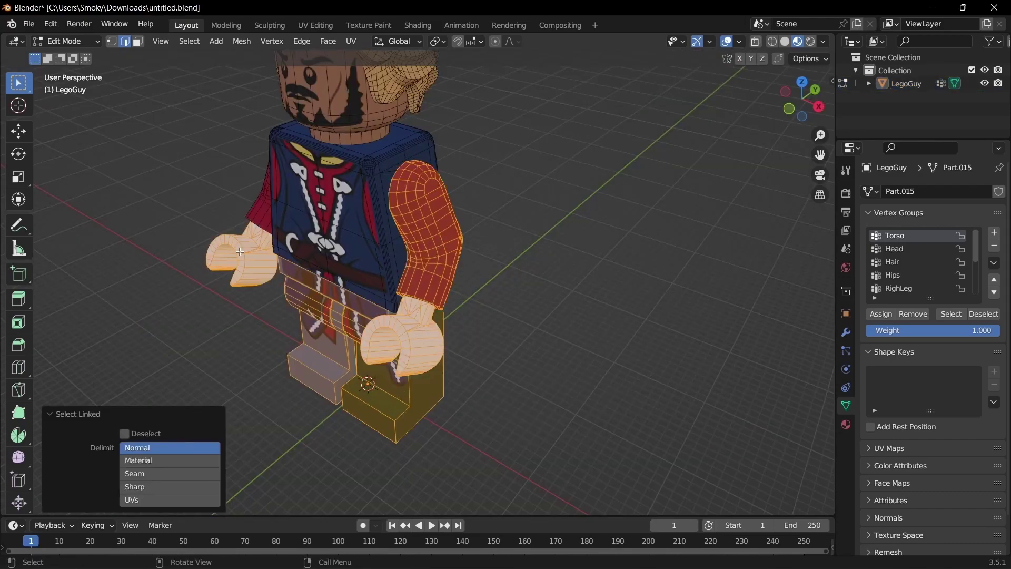
key("l")
key("l")
key("h")
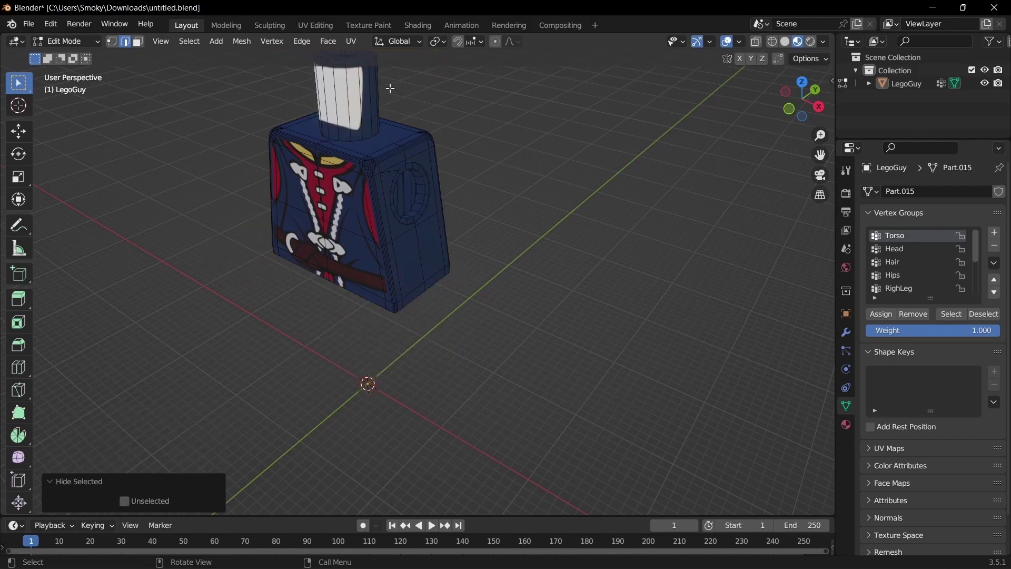
Step: Select the torso's outer shell, invert the selection and delete the faces of the loose geometry inside the torso
middle_click_drag(418, 136, 346, 129)
scroll(465, 276, "up", 3)
key("l")
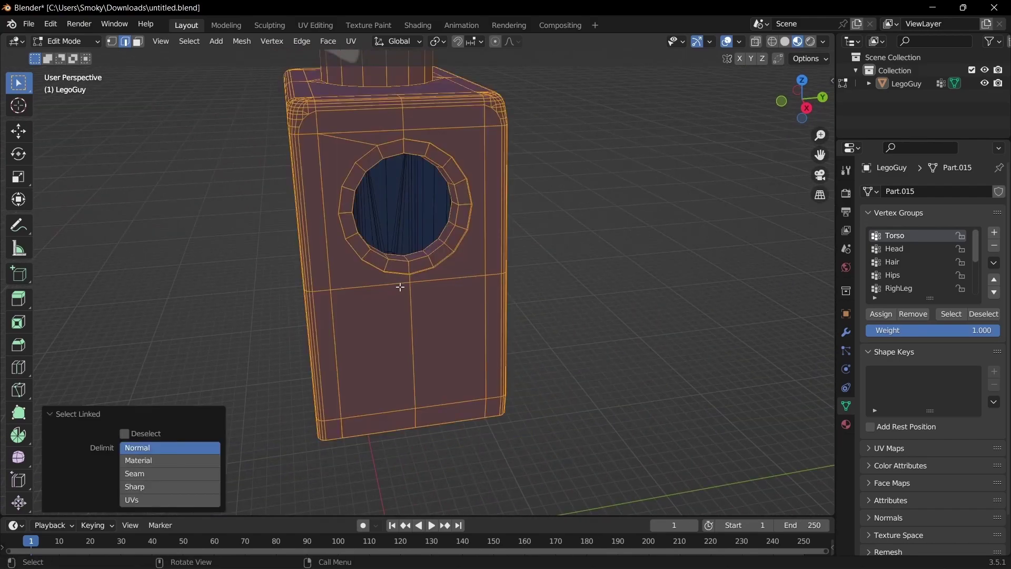
middle_click_drag(400, 286, 493, 298)
key("g")
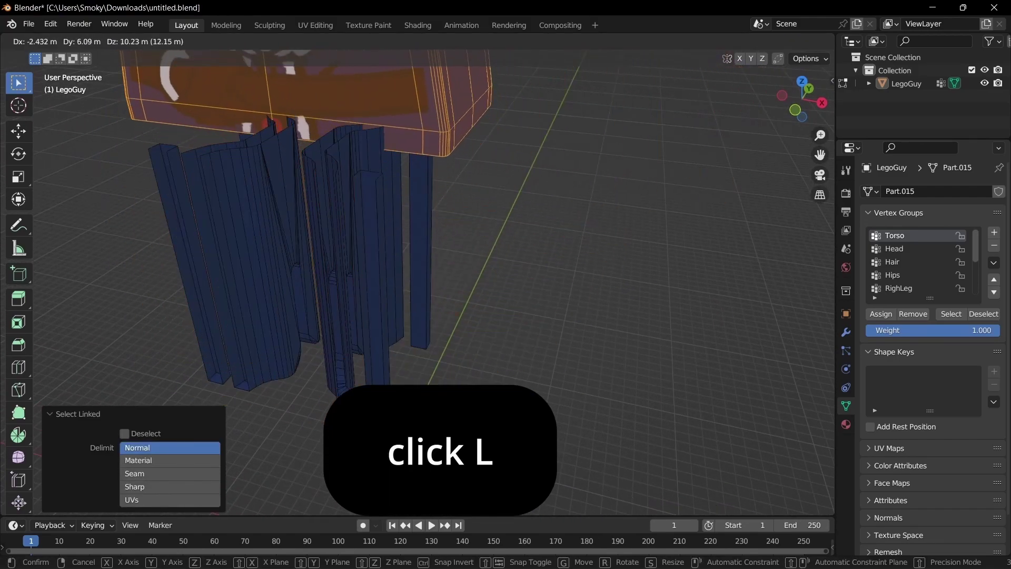
right_click(369, 318)
scroll(430, 330, "down", 3)
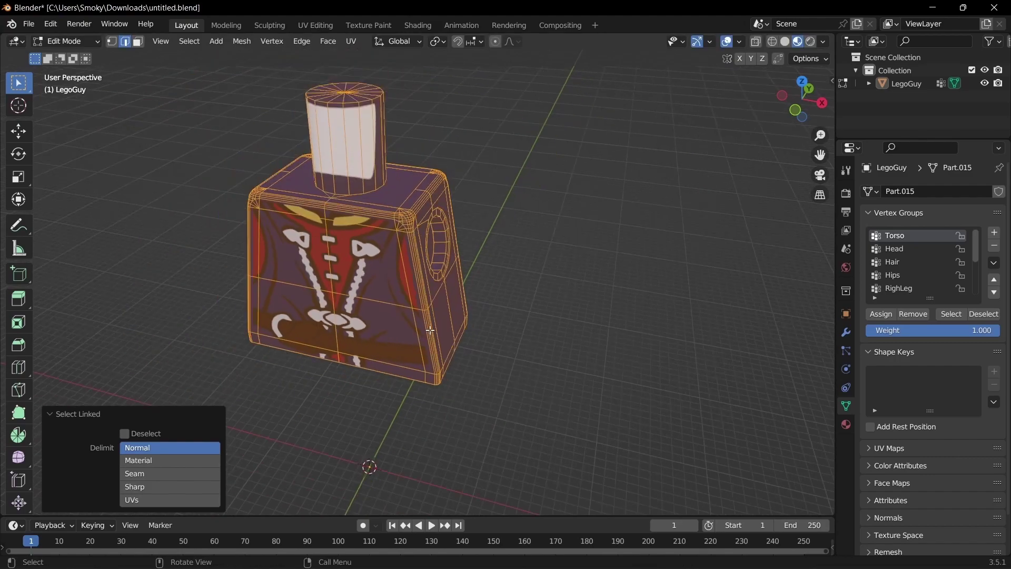
mouse_move(396, 424)
middle_mouse_down()
mouse_move(186, 382)
mouse_move(379, 406)
mouse_move(300, 395)
mouse_move(417, 431)
mouse_move(395, 407)
middle_mouse_up()
left_click(399, 401)
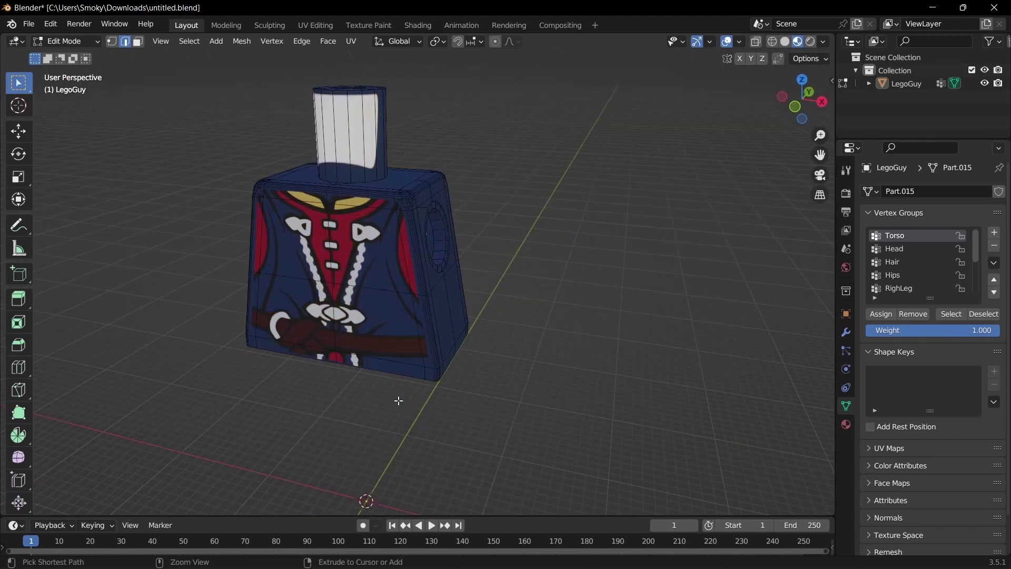
key("x")
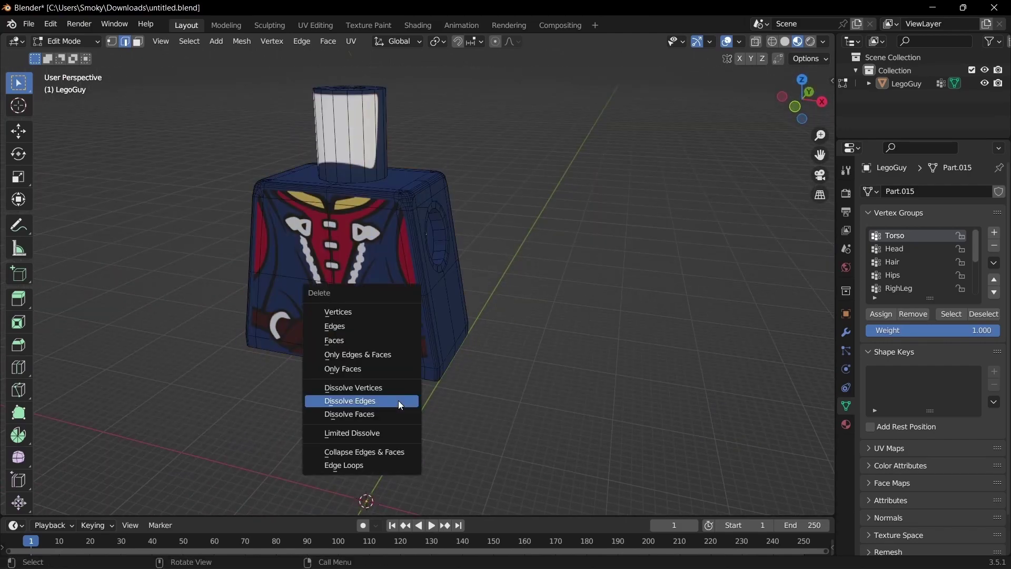
left_click(361, 340)
Step: Dissolve the fans of diagonal edges around the arm holes on both inner sides of the torso
middle_click_drag(361, 364, 228, 229)
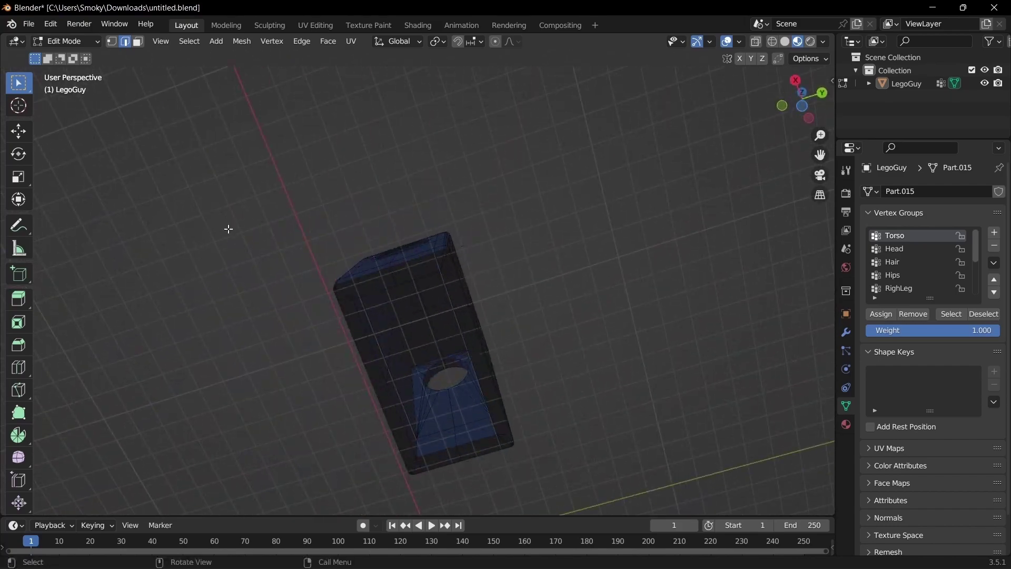
key("shift+grave")
key("w")
left_click(384, 275)
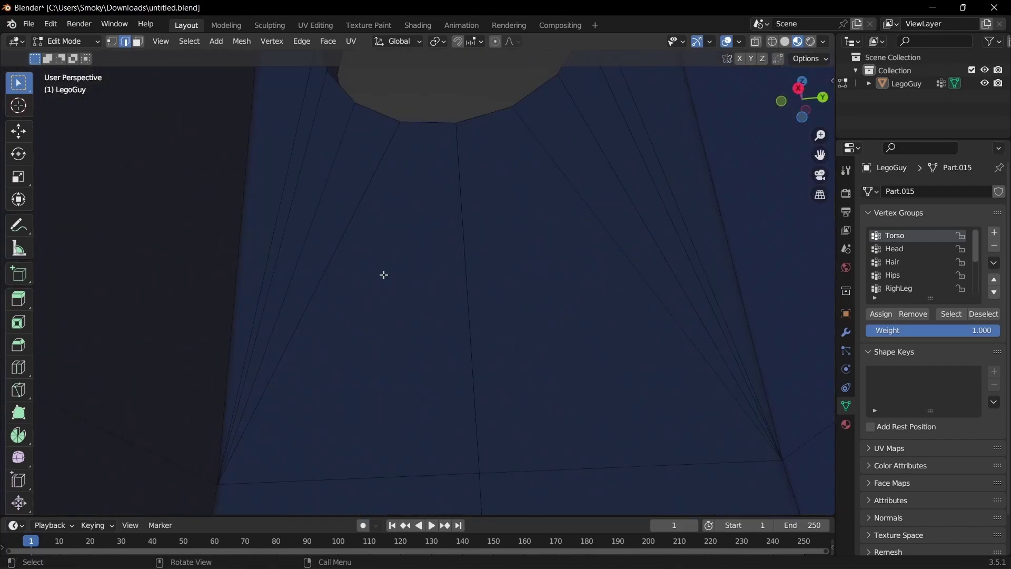
left_click_drag(384, 275, 282, 177)
left_click_drag(575, 241, 684, 184, "shift")
key("shift+grave")
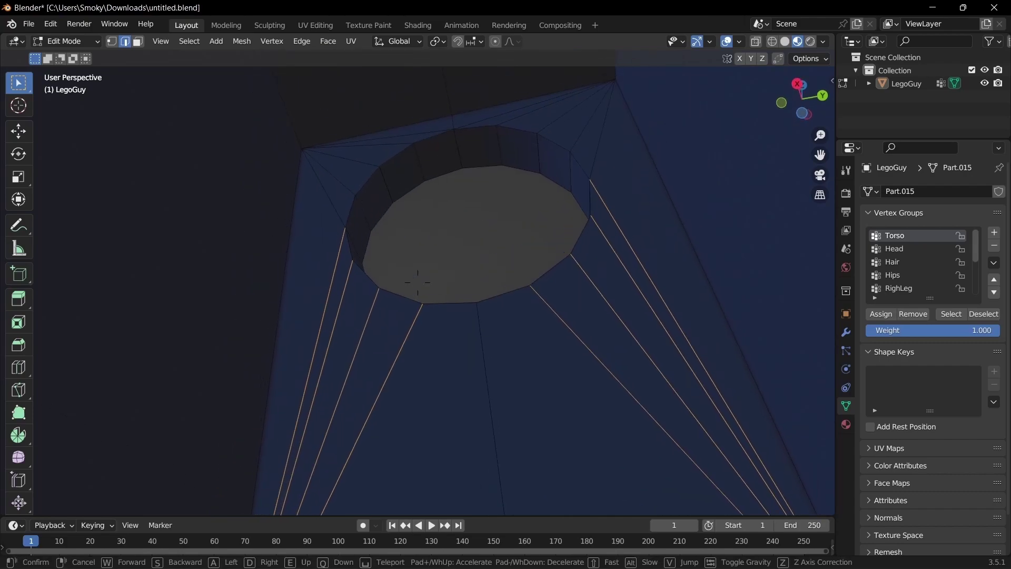
key("w")
key("Escape")
left_click(360, 230, "shift")
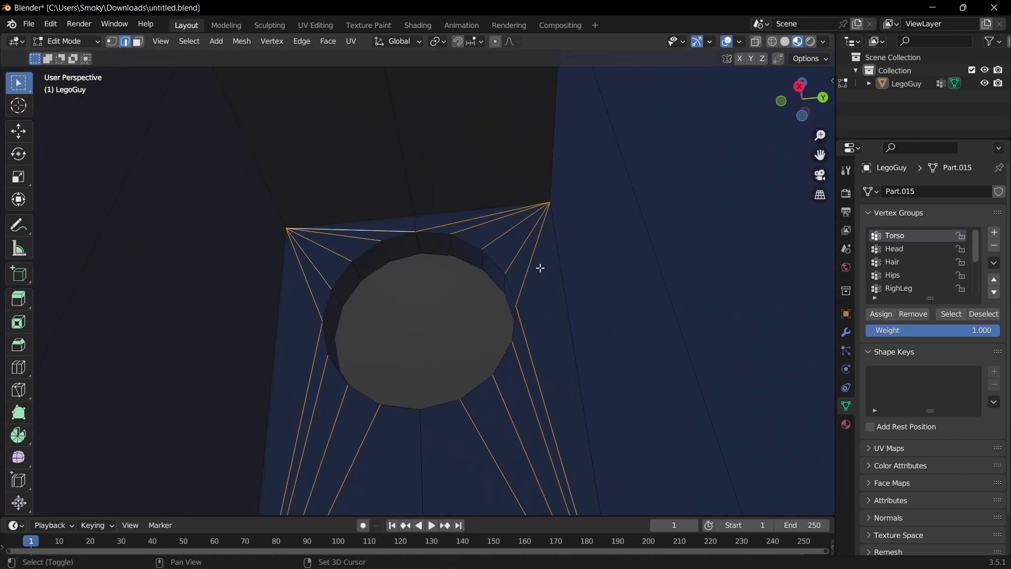
key("x")
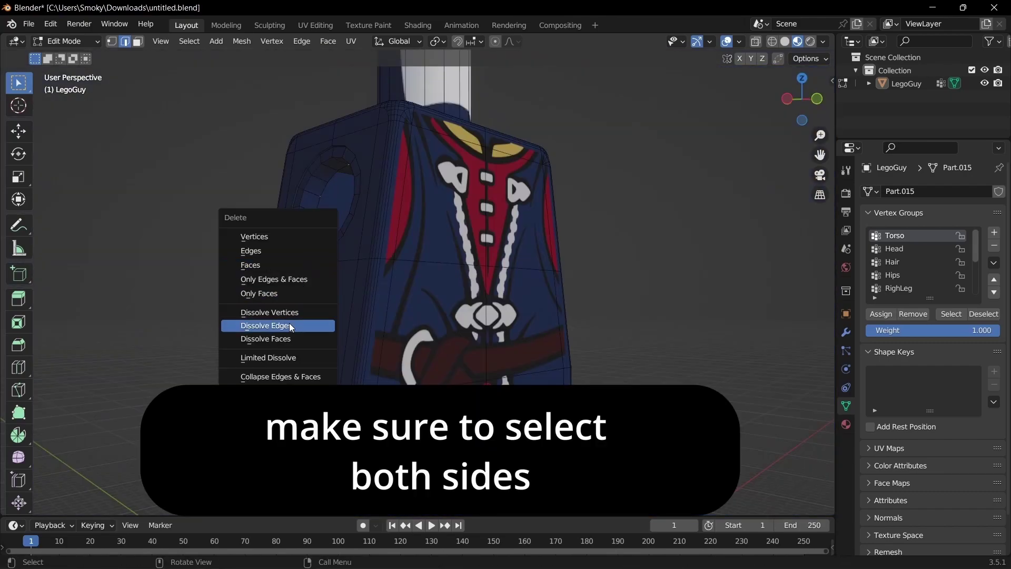
left_click(289, 326)
Step: Dissolve the radial edges on the top cap of the torso's neck
key("shift+grave")
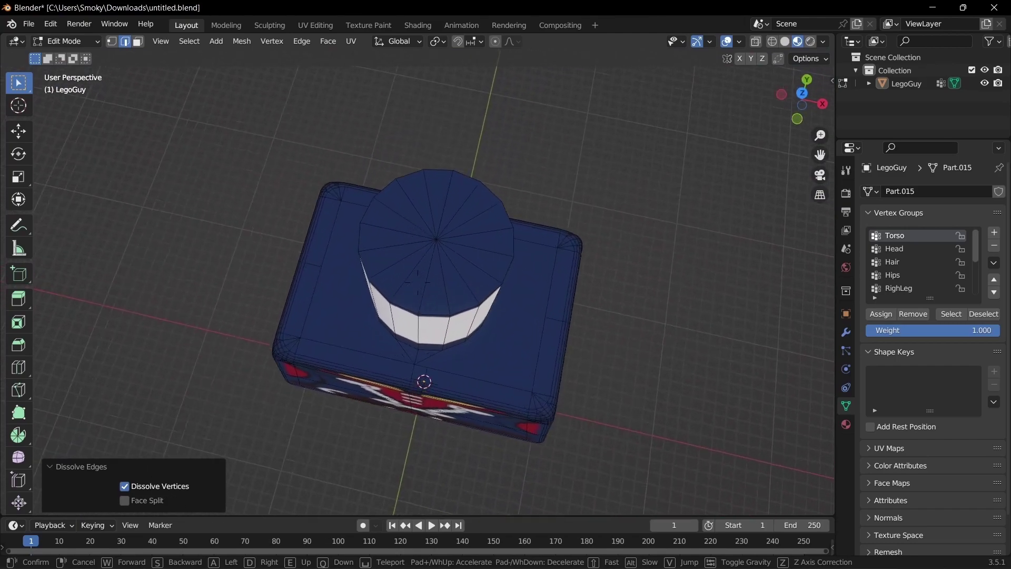
left_click(418, 283)
left_click_drag(420, 219, 470, 260)
key("x")
left_click(469, 261)
Step: Reveal all hidden parts of the minifigure and save the file
key("Tab")
scroll(511, 208, "down", 4)
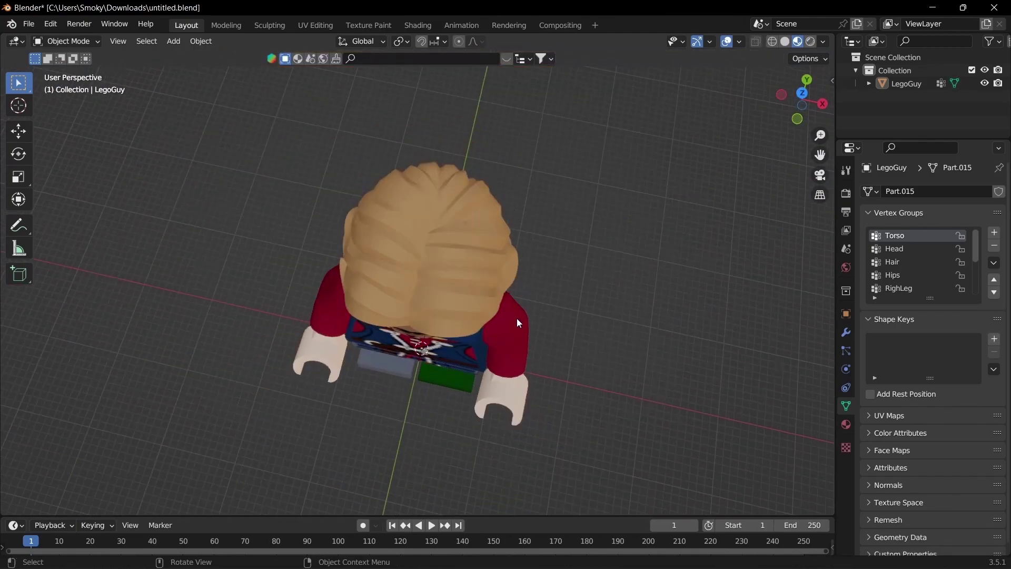
key("Tab")
middle_click_drag(518, 318, 549, 348)
key("alt+h")
key("ctrl+s")
left_click(626, 437)
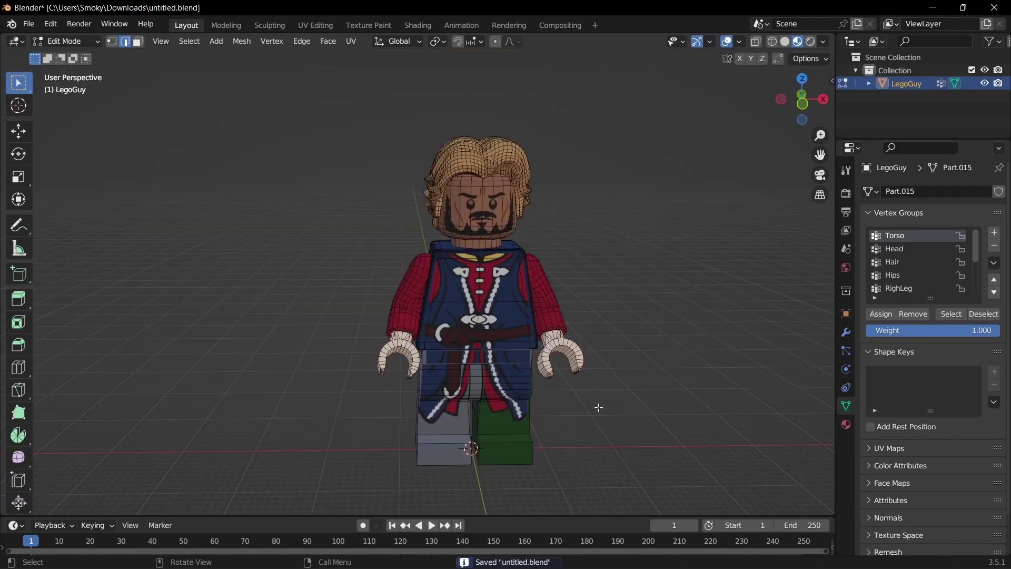
Step: Cut horizontal edges with the Knife across the outer side of the green leg, above the foot
middle_click_drag(598, 406, 460, 384)
middle_click_drag(410, 440, 397, 339, "shift")
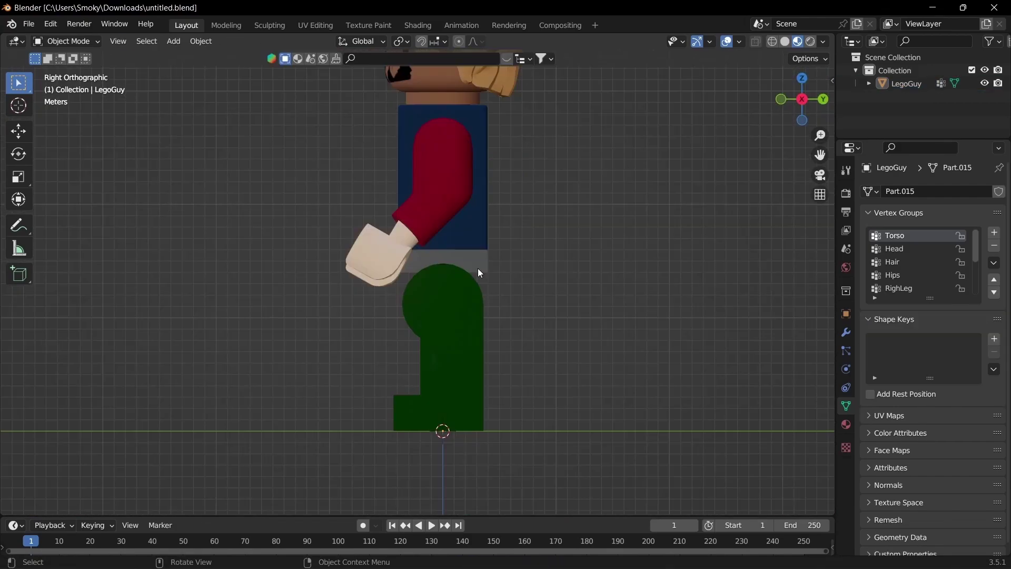
middle_click_drag(390, 286, 353, 309)
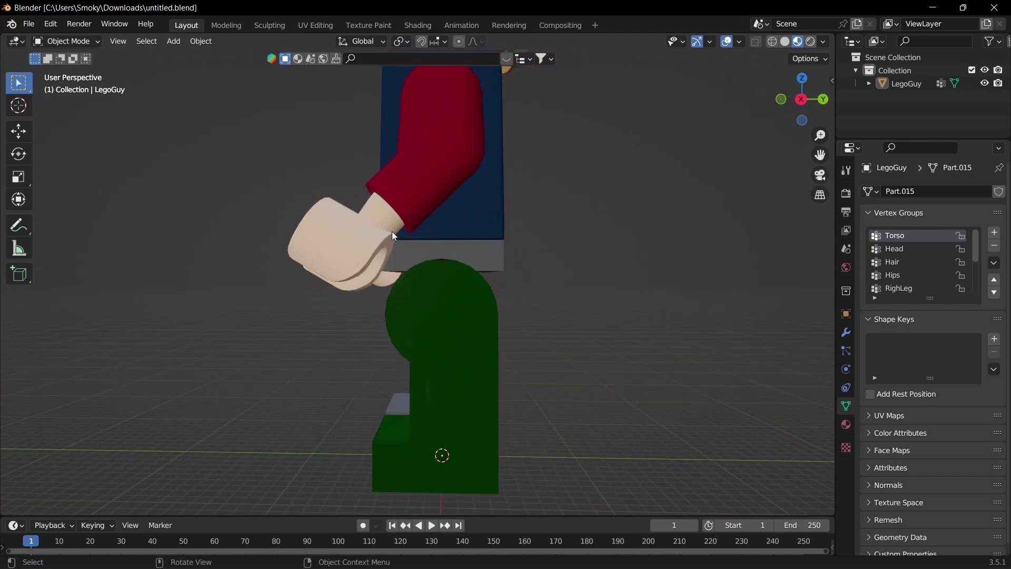
key("Tab")
middle_click_drag(434, 165, 565, 186)
key("Tab")
key("Tab")
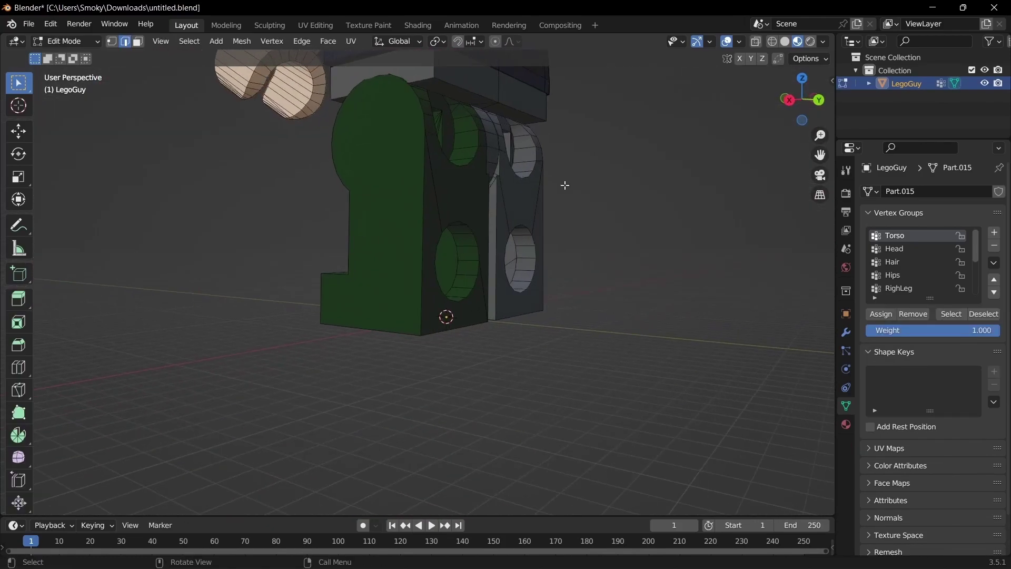
left_click(791, 100)
scroll(388, 222, "up", 6)
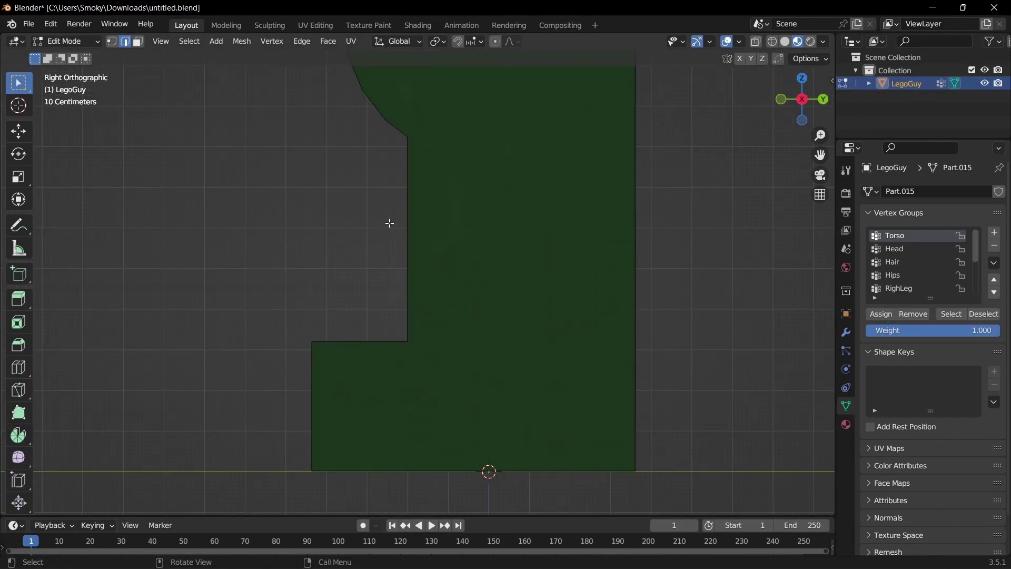
key("k")
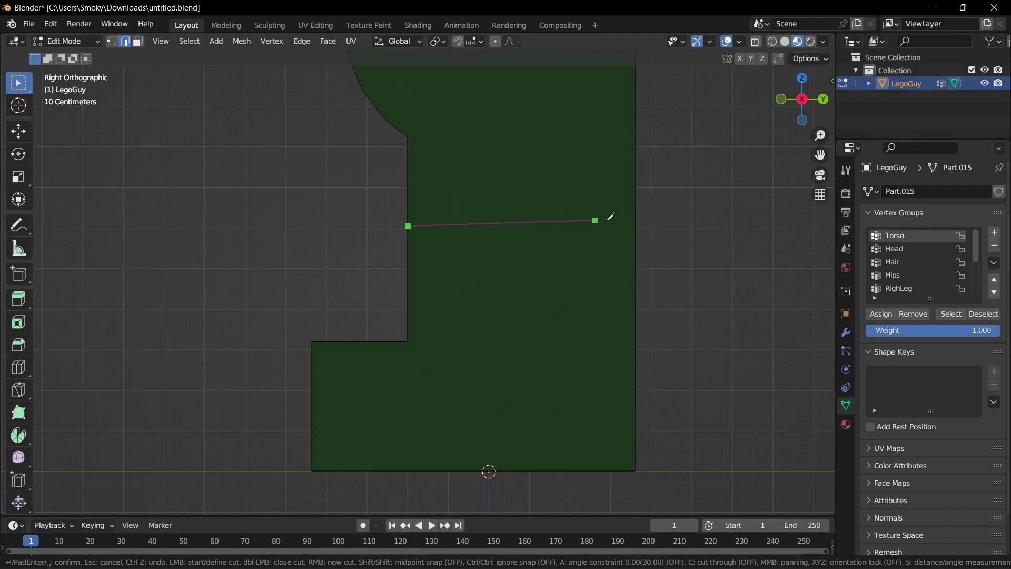
key("Escape")
Step: Cut three closely spaced horizontal edges with the Knife across the front of the green leg, starting from its outer edge
key("KP_1")
middle_click_drag(746, 213, 704, 230, "shift")
scroll(706, 233, "up", 1)
key("k")
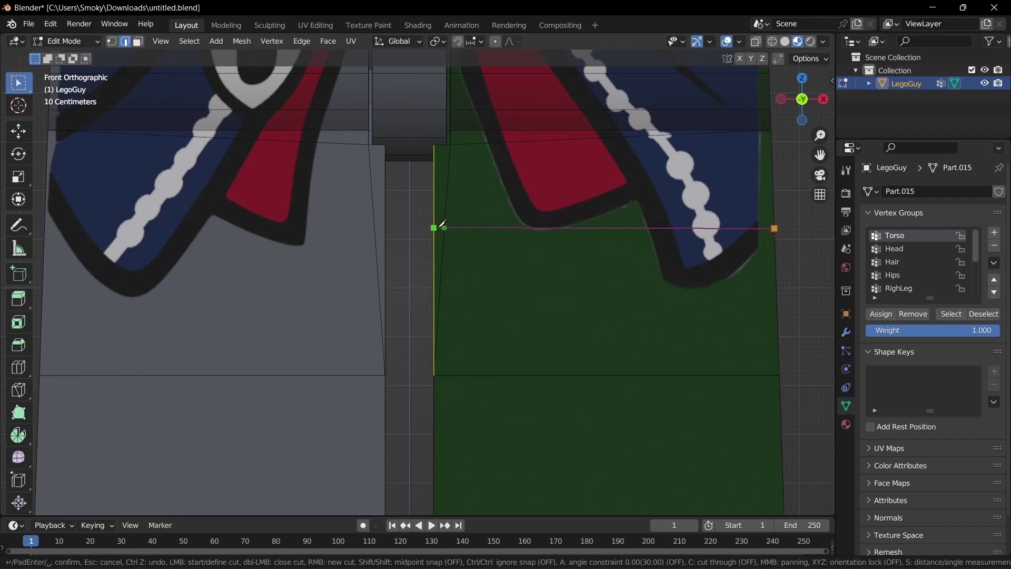
key("ctrl")
key("Return")
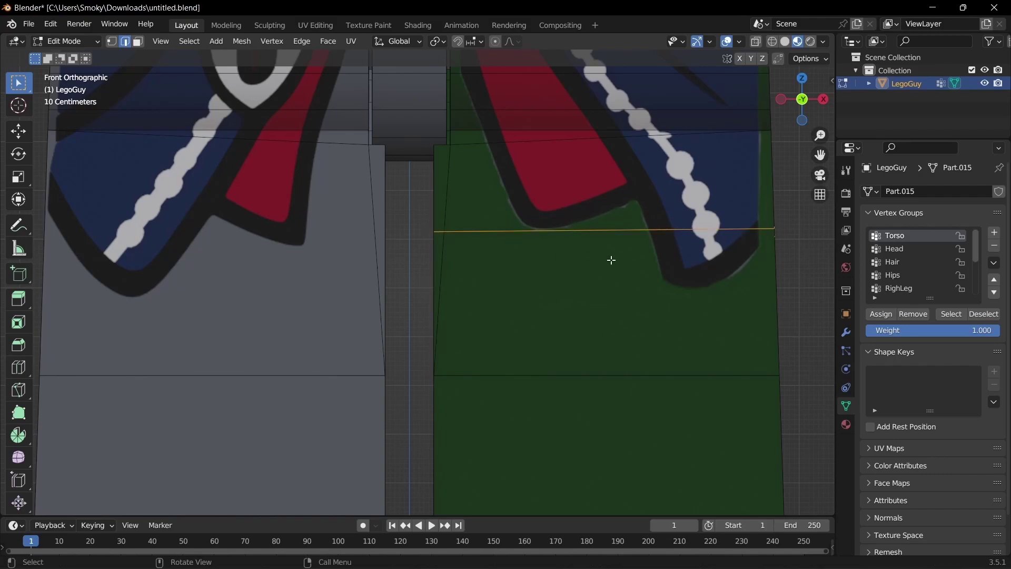
key("k")
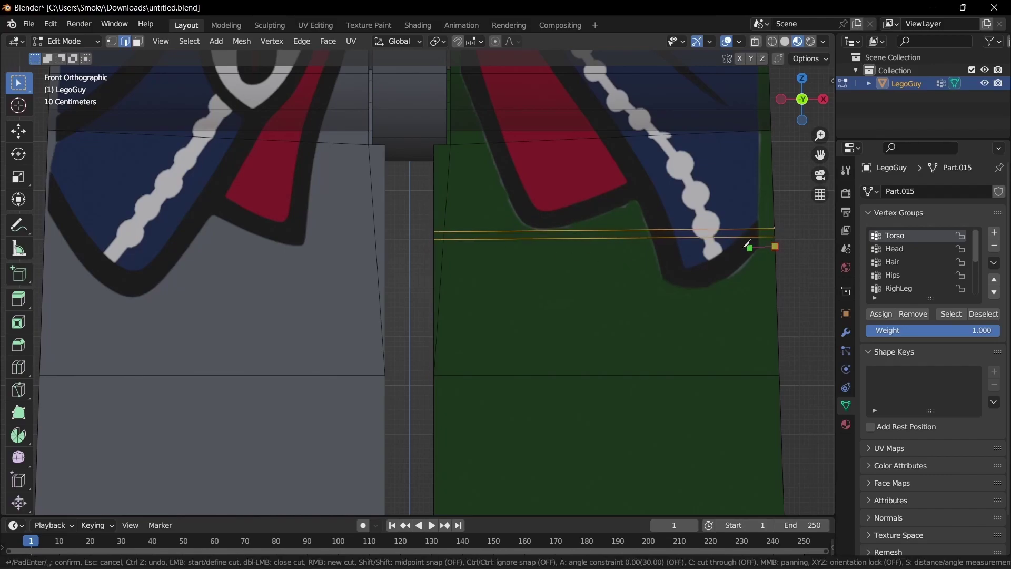
key("Return")
Step: Hide the grey leg to expose the inner side of the green leg
middle_click_drag(790, 254, 558, 223)
middle_click_drag(777, 119, 550, 229)
scroll(350, 264, "down", 2)
middle_click_drag(296, 268, 338, 282, "shift")
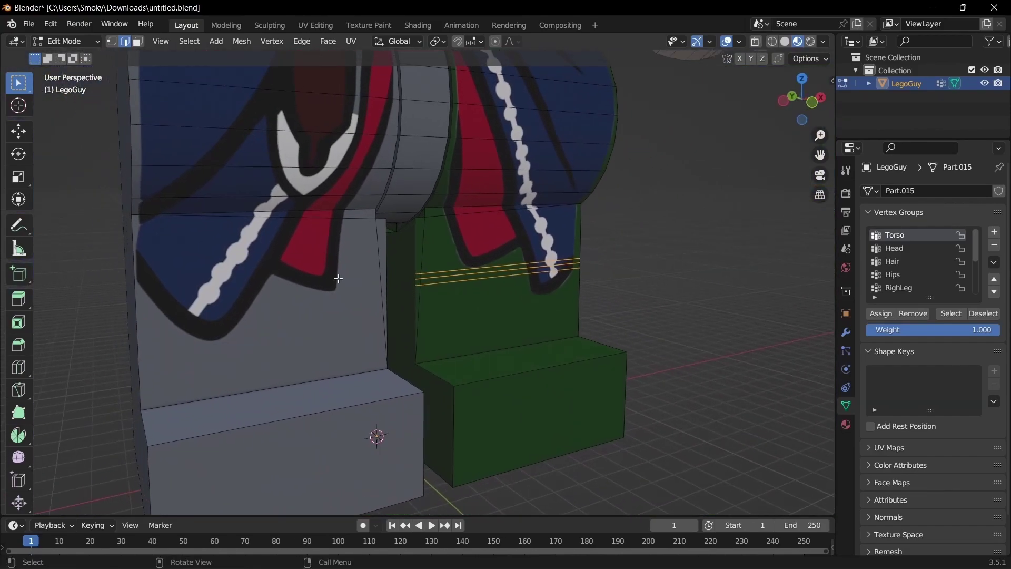
key("l")
key("h")
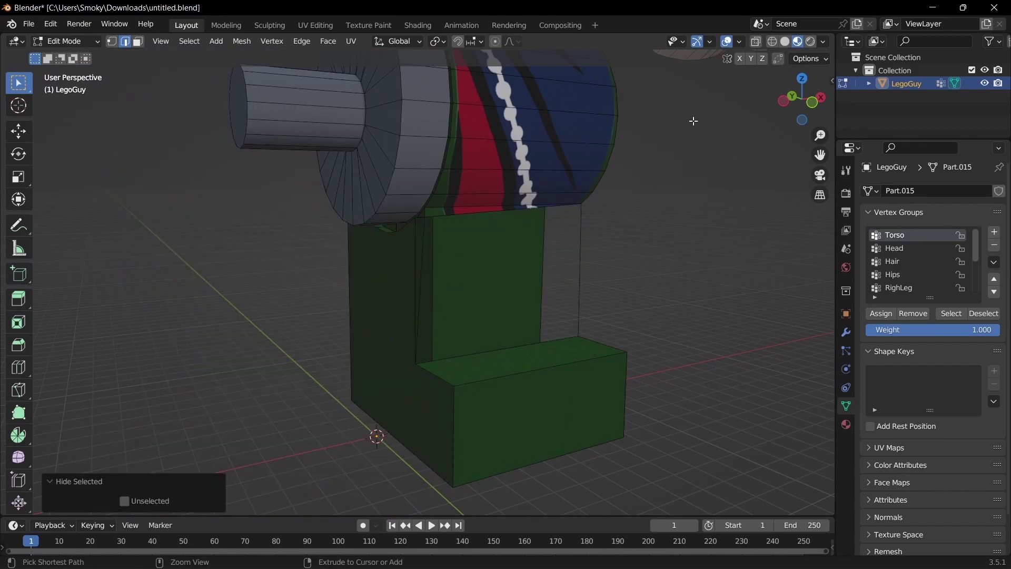
Step: Continue the front cuts with the Knife across the green leg's inner side to its back edge
key("ctrl+KP_3")
key("k")
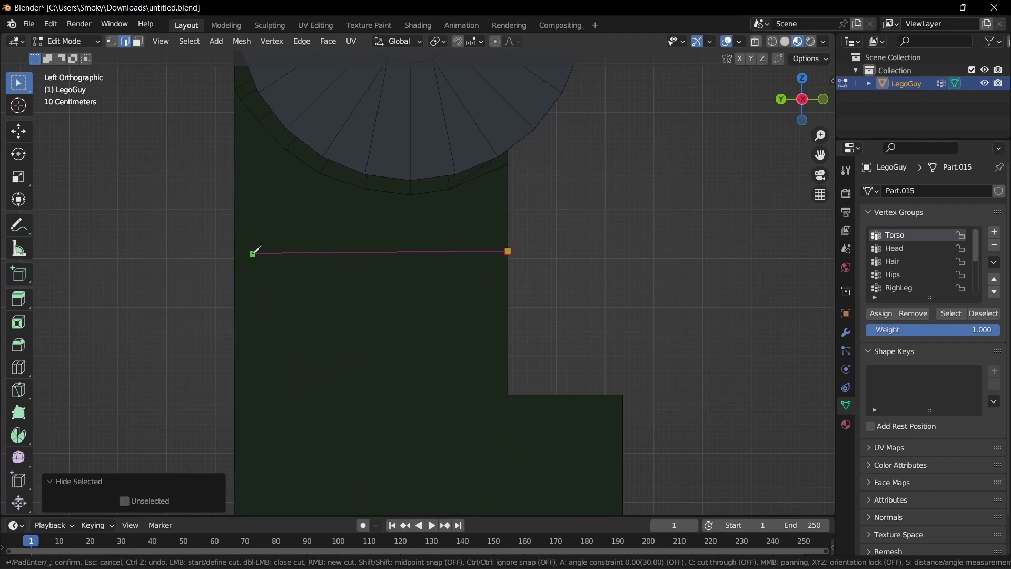
left_click(235, 252)
key("Return")
Step: Extend the inner-side cuts with the Knife across the back of the green leg to the lower round hole
key("ctrl+KP_1")
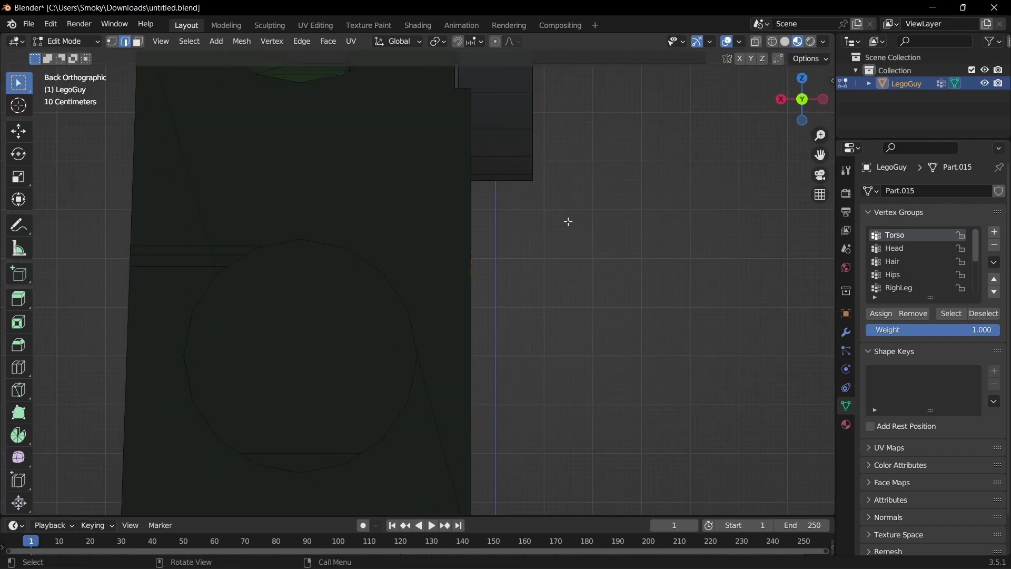
scroll(488, 259, "up", 1)
key("k")
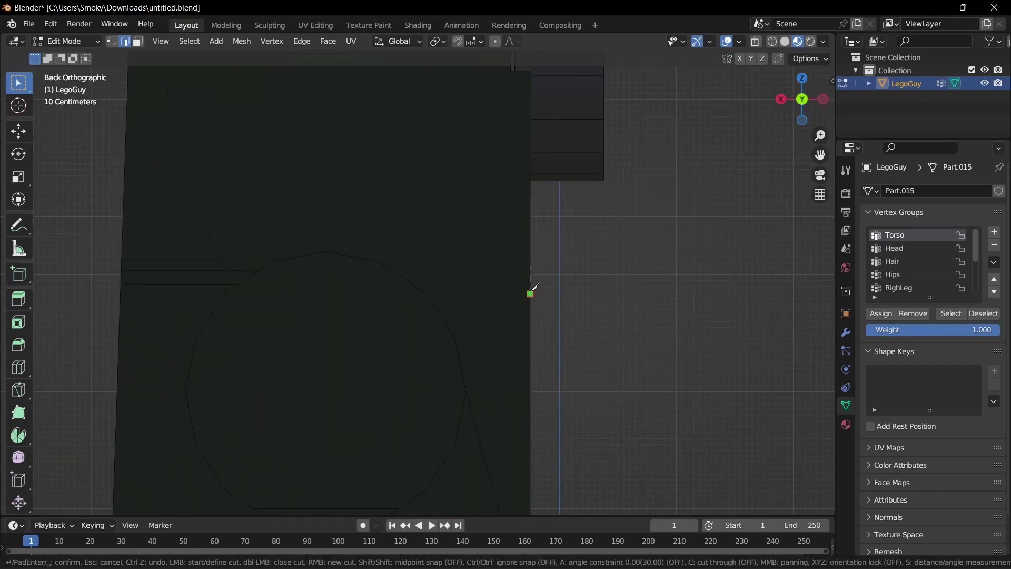
left_click(478, 293)
key("Return")
Step: Dissolve the lowest cut between the inner edge and the hole on the leg's back, and recut it onto the hole's vertex
scroll(429, 304, "up", 5)
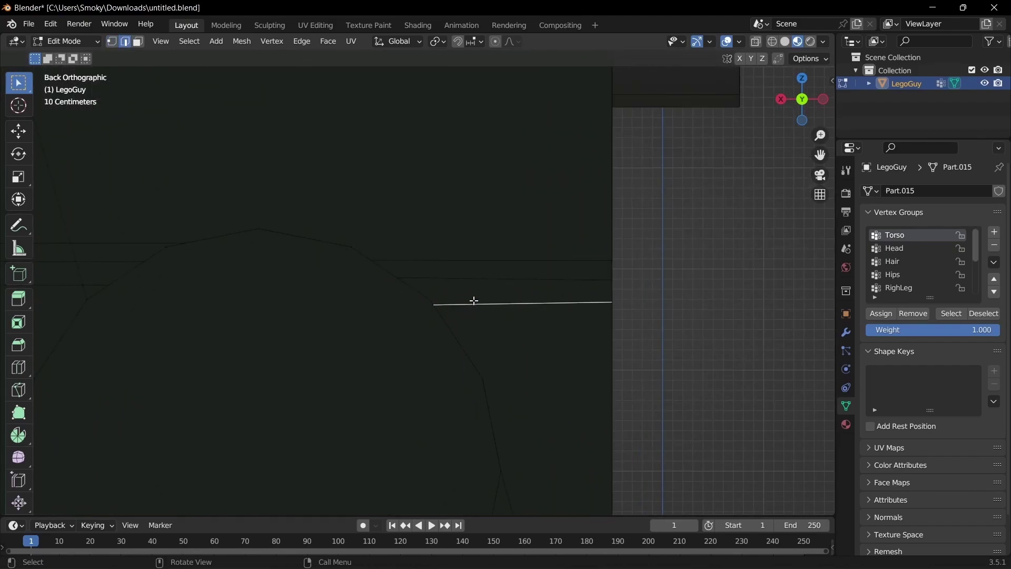
key("x")
left_click(502, 306)
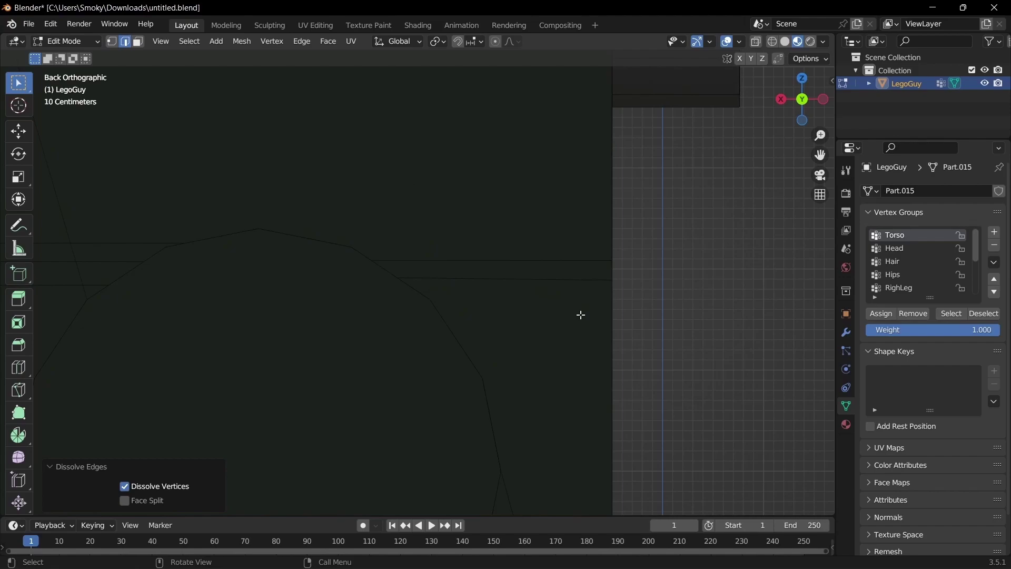
key("k")
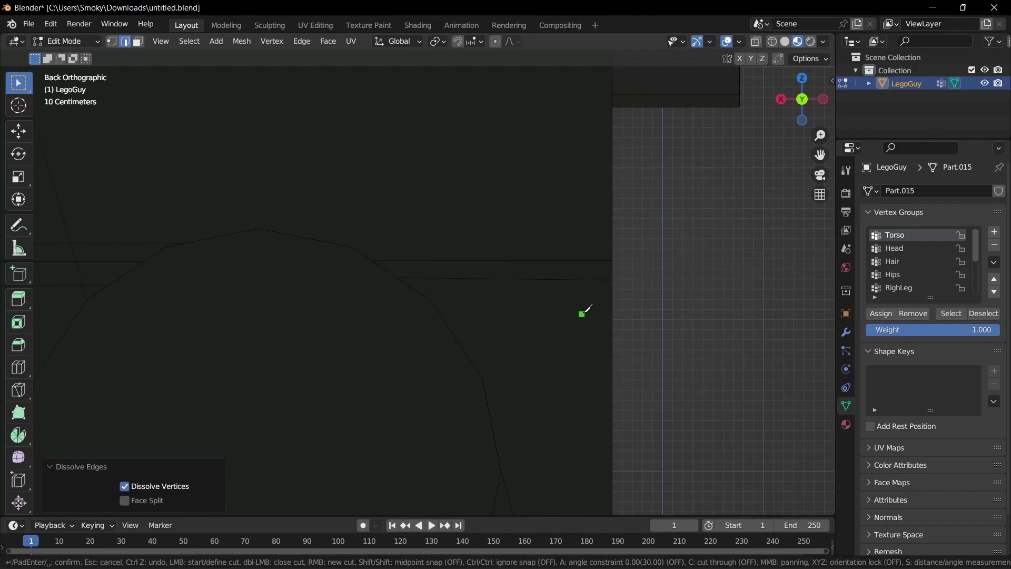
left_click(615, 301)
left_click(431, 300)
key("Return")
scroll(431, 295, "down", 2)
key("Tab")
key("Tab")
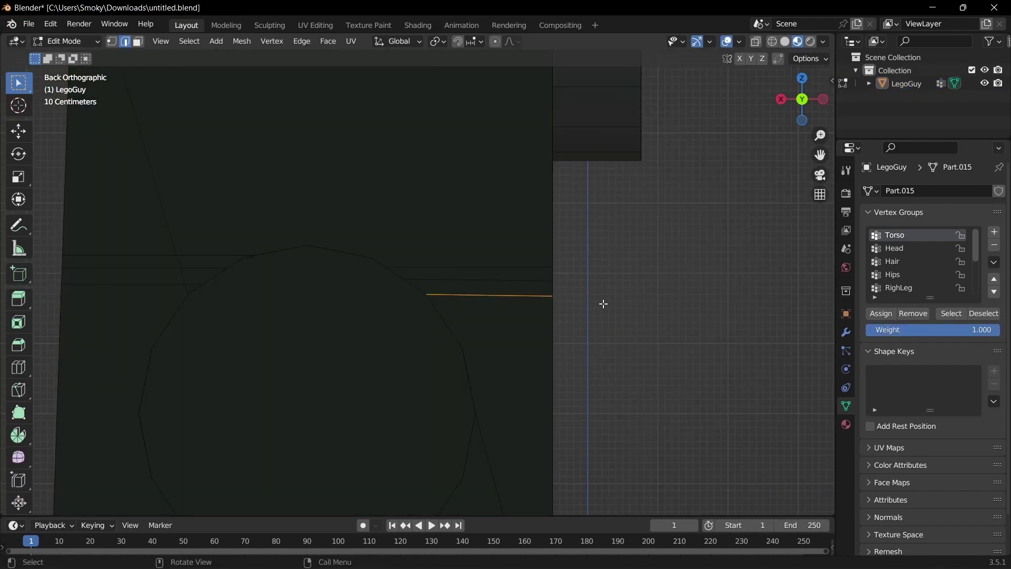
Step: Reveal the hidden hips and grey leg geometry of the LegoGuy mesh in Edit Mode
scroll(603, 303, "down", 6)
middle_click_drag(603, 302, 406, 270)
scroll(409, 264, "up", 6)
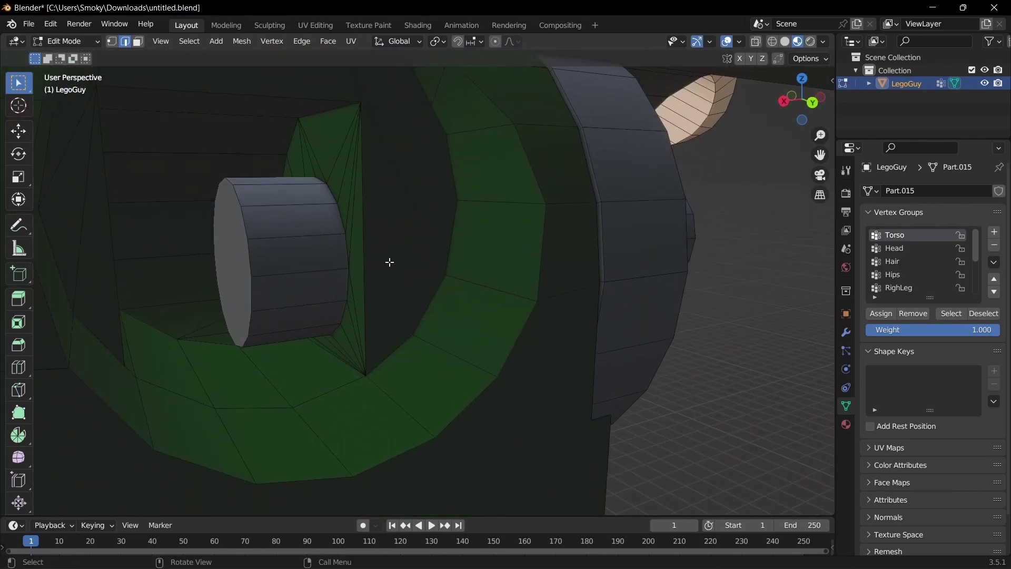
left_click_drag(340, 152, 353, 201)
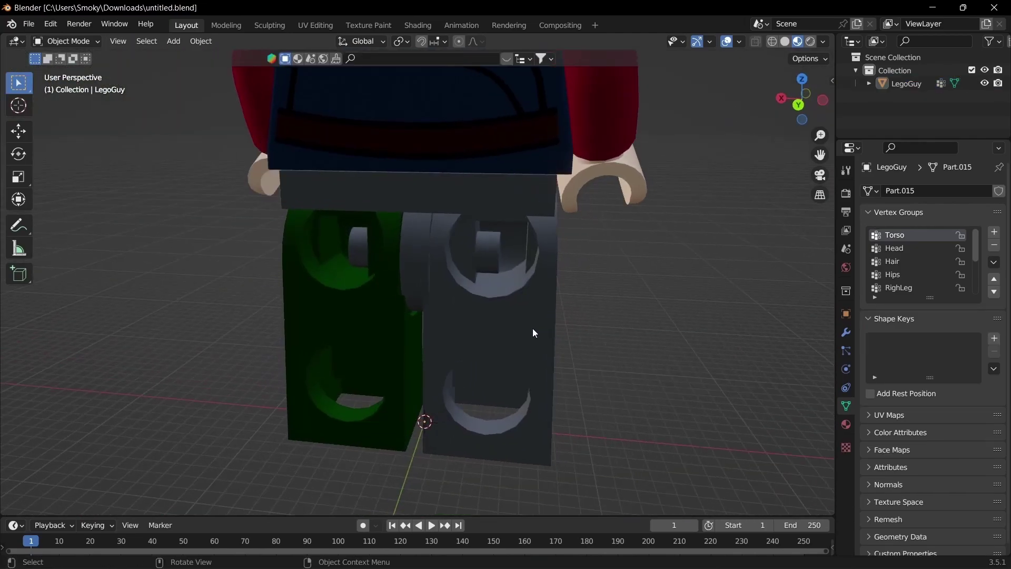
middle_click_drag(533, 328, 373, 324)
left_click(479, 301)
key("Tab")
key("alt+h")
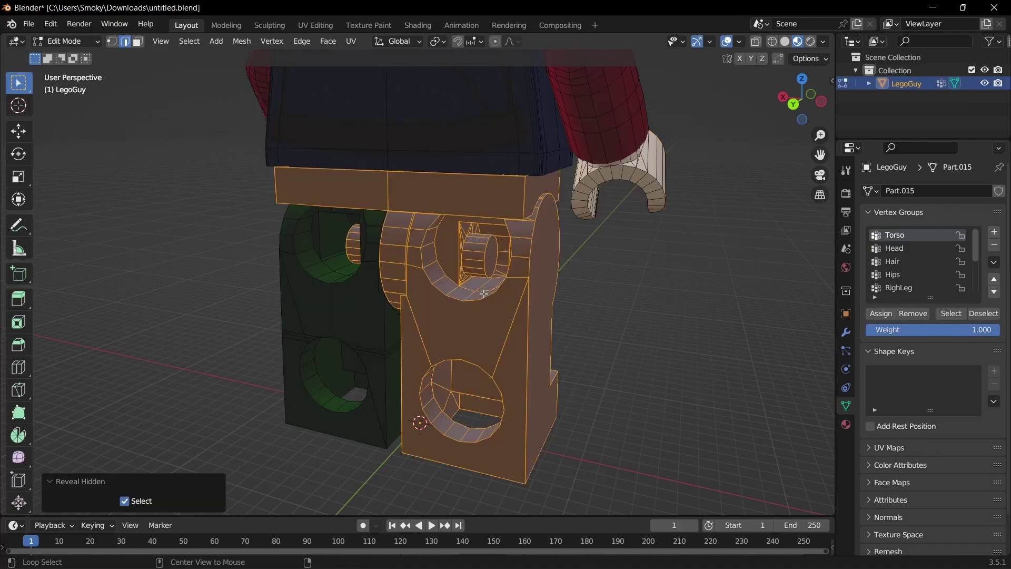
Step: Select all linked geometry of the grey leg and delete it
left_click(566, 333)
key("l")
middle_click_drag(522, 316, 279, 220)
key("x")
left_click(266, 227)
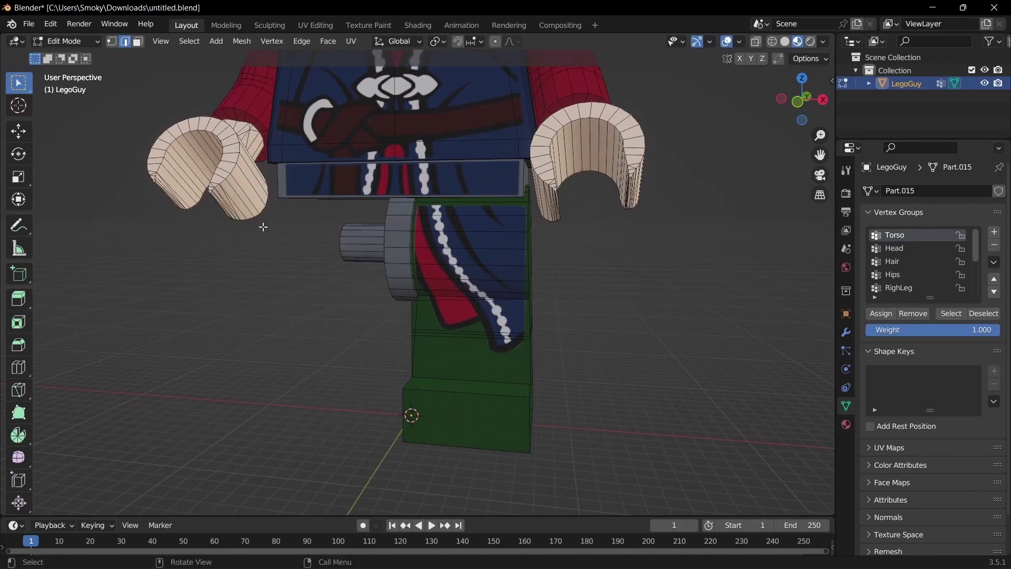
Step: Separate the linked geometry of the green leg from LegoGuy into its own object and select that object
middle_click_drag(344, 282, 451, 315)
key("l")
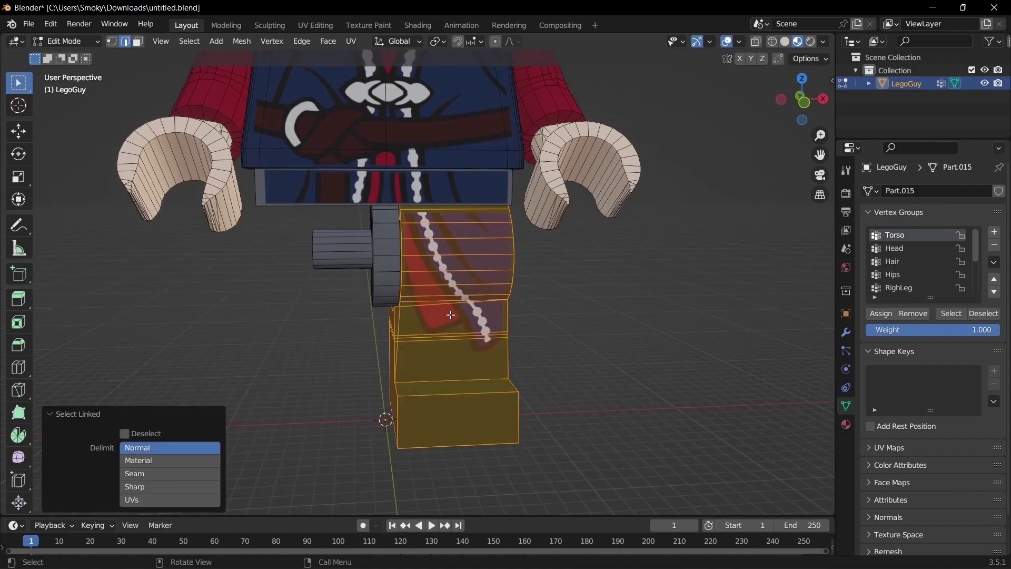
key("p")
left_click(476, 310)
key("Tab")
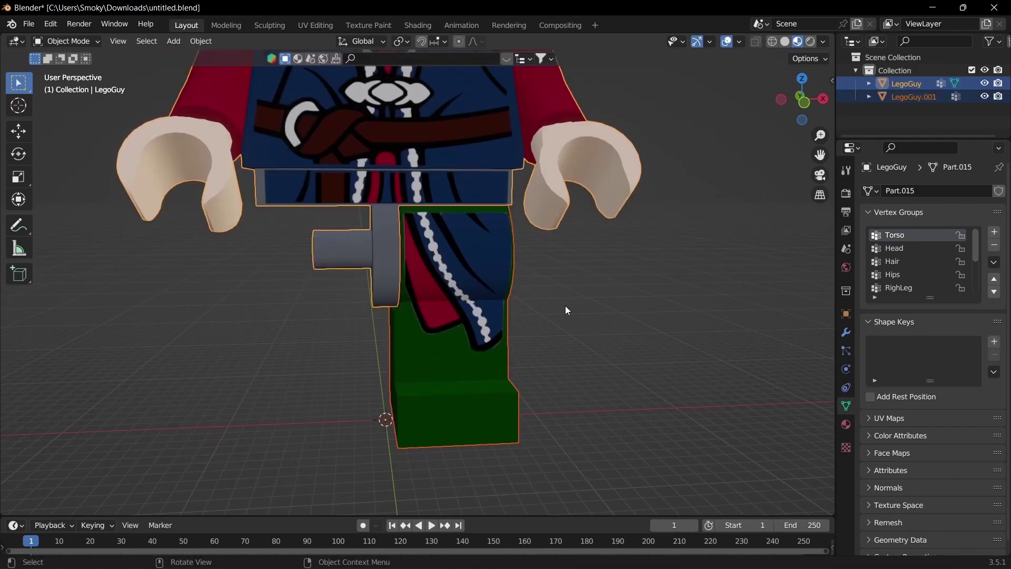
left_click(495, 299)
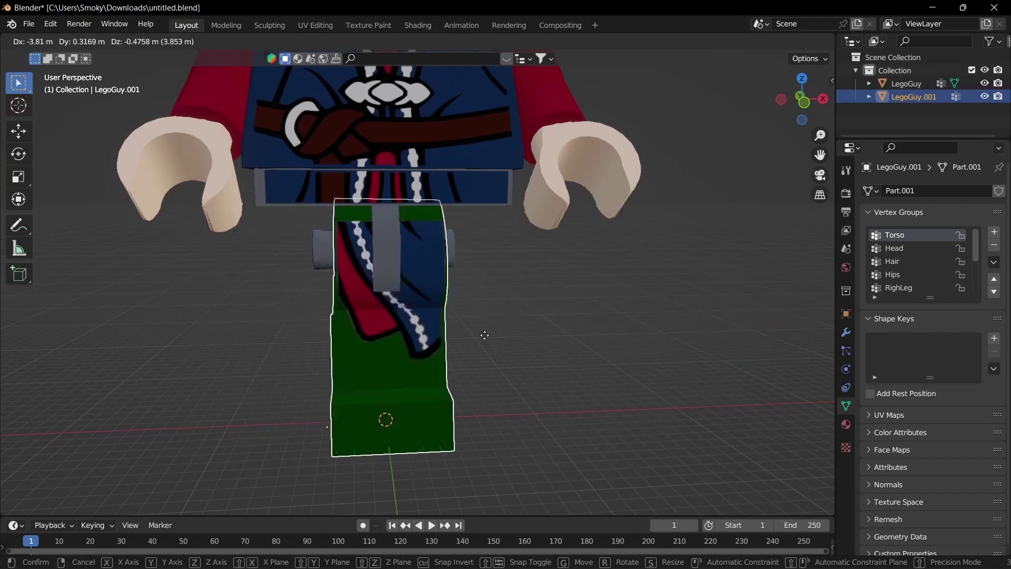
Step: Add a Mirror modifier on the X axis to the separated green leg and apply it
left_click(846, 333)
left_click(886, 191)
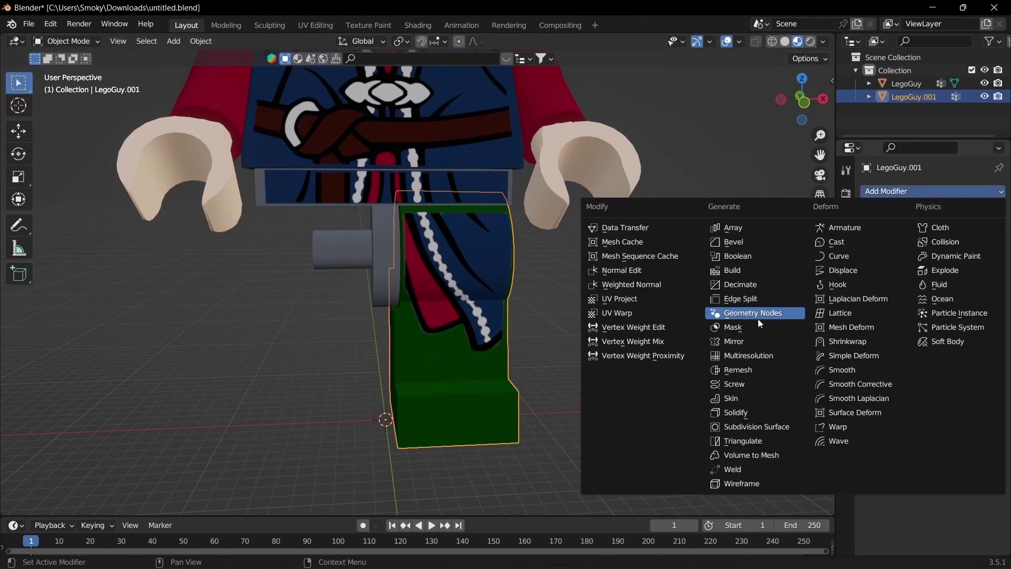
left_click(730, 342)
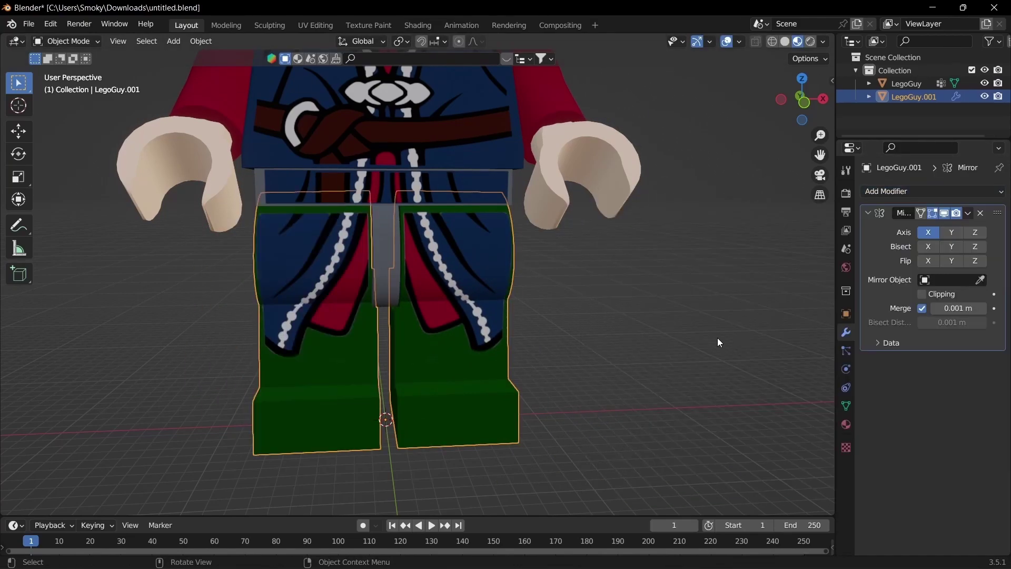
left_click(968, 212)
left_click(920, 230)
Step: Separate the mirrored copy of the green leg into its own object and select that object
scroll(316, 290, "down", 2)
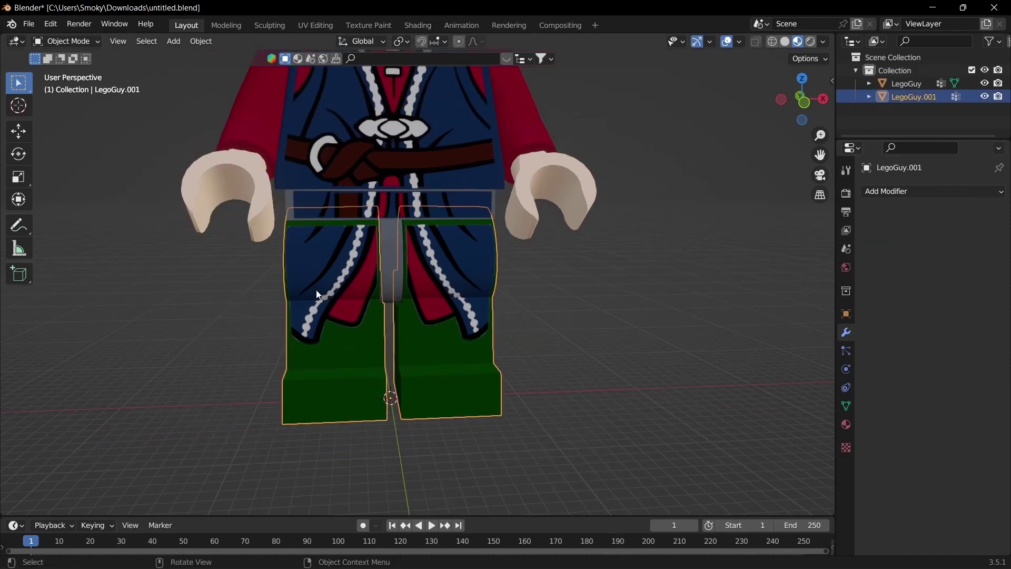
key("Tab")
key("l")
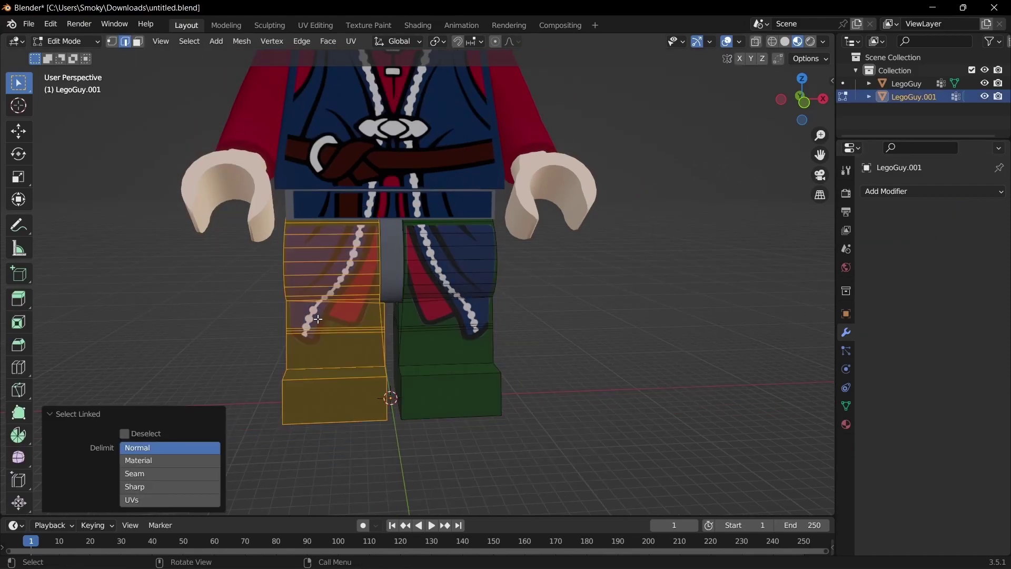
key("p")
left_click(318, 318)
key("Tab")
left_click(346, 327)
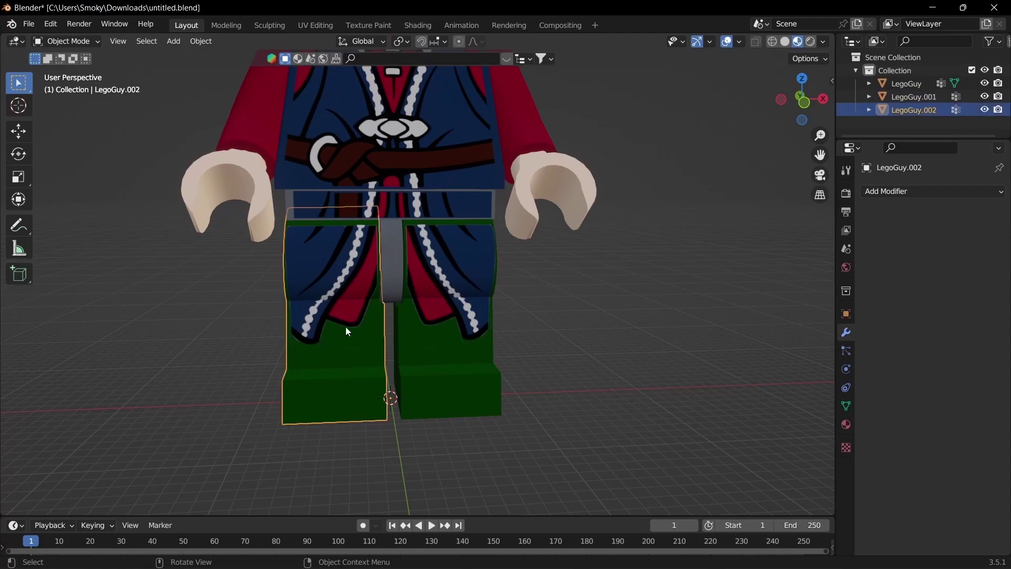
Step: Remove the mirrored leg's other material slots so that only MB_199_official_6323 remains
left_click(846, 424)
left_click(999, 205)
left_click(999, 205)
left_click(999, 205)
left_click(1000, 204)
left_click(999, 204)
left_click(999, 204)
left_click(999, 204)
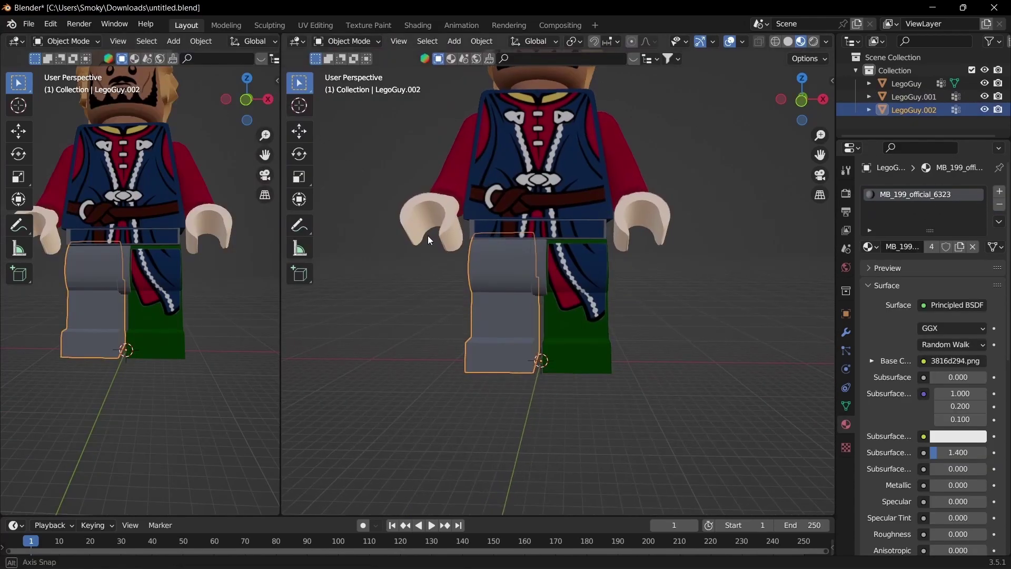
Step: Set up a UV Editor beside the 3D viewport and widen it
scroll(428, 236, "up", 3)
scroll(384, 283, "down", 1)
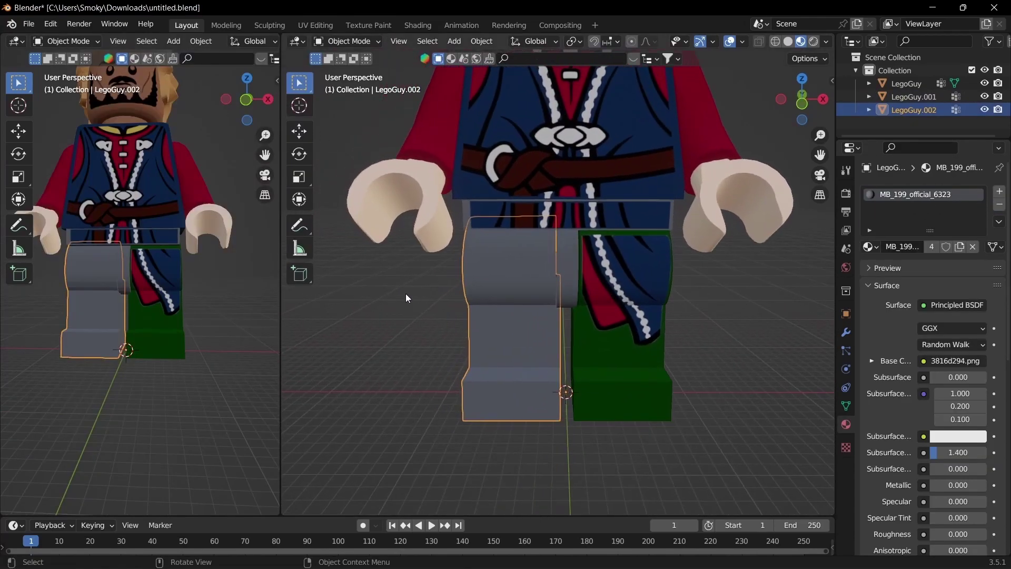
left_click(872, 245)
left_click(873, 245)
left_click(622, 295)
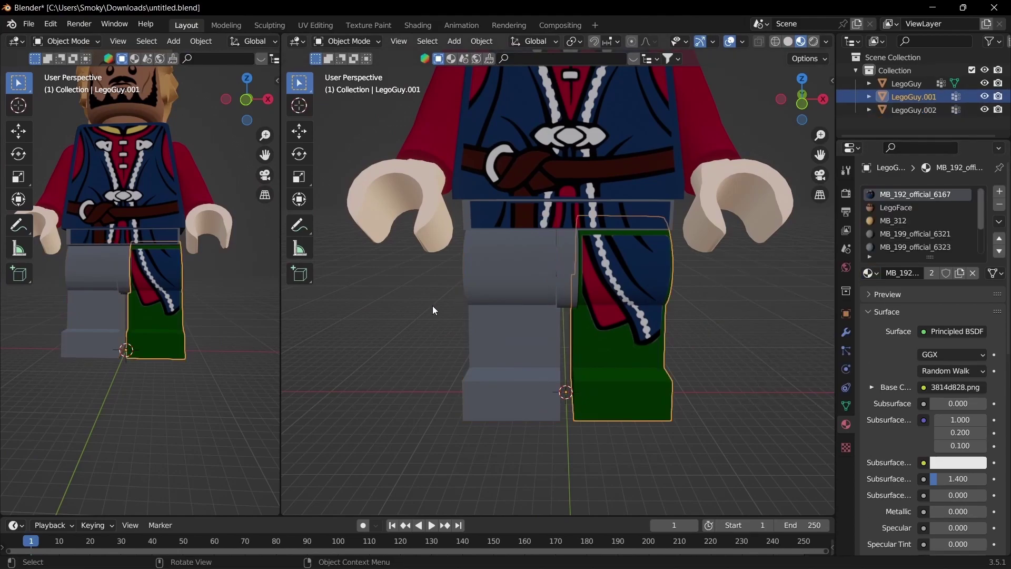
left_click(429, 306)
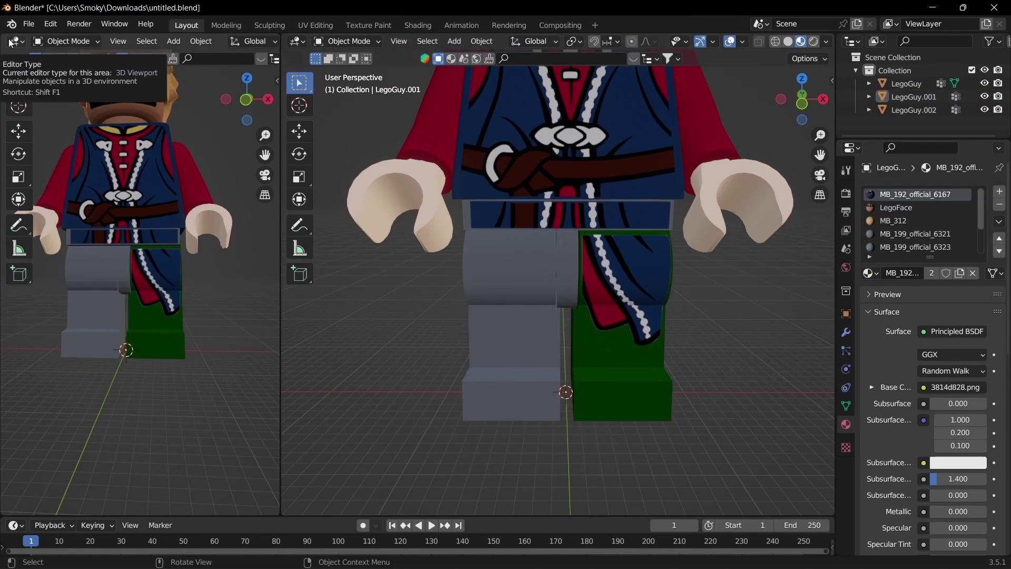
left_click_drag(280, 204, 349, 207)
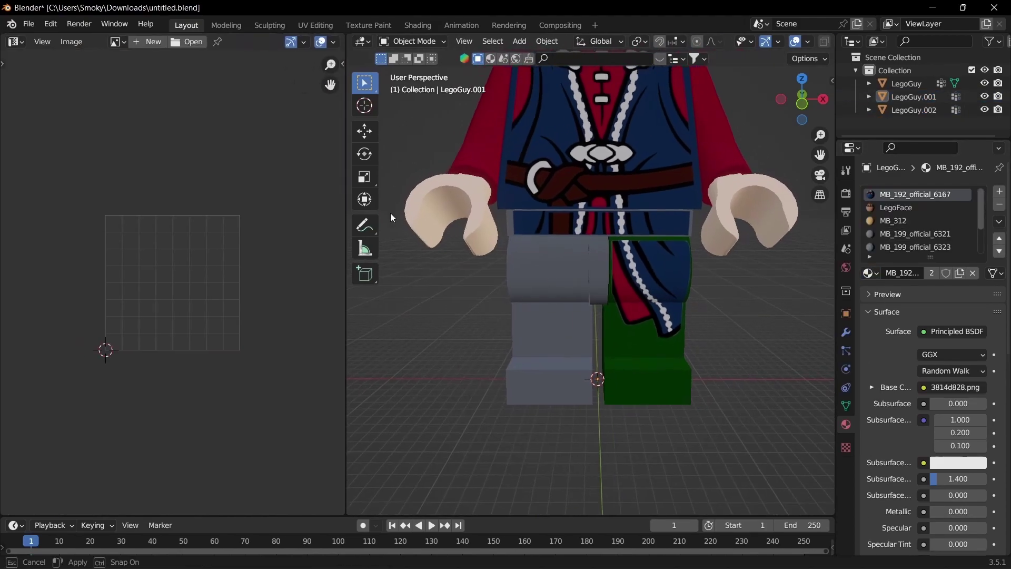
Step: Shift all UVs of the grey mirrored leg toward the printed texture and mirror them along the X axis
left_click(552, 302)
key("Tab")
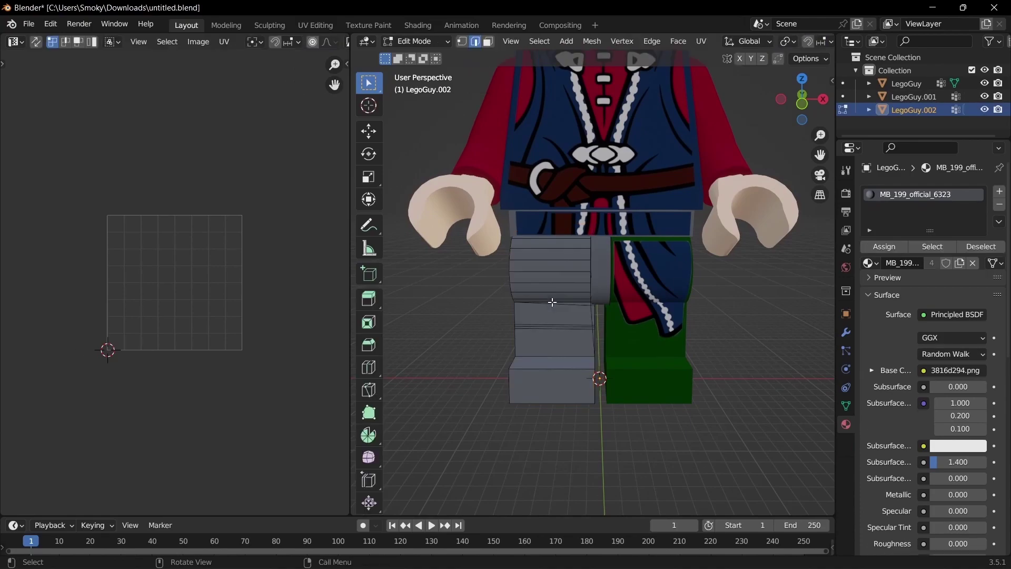
key("a")
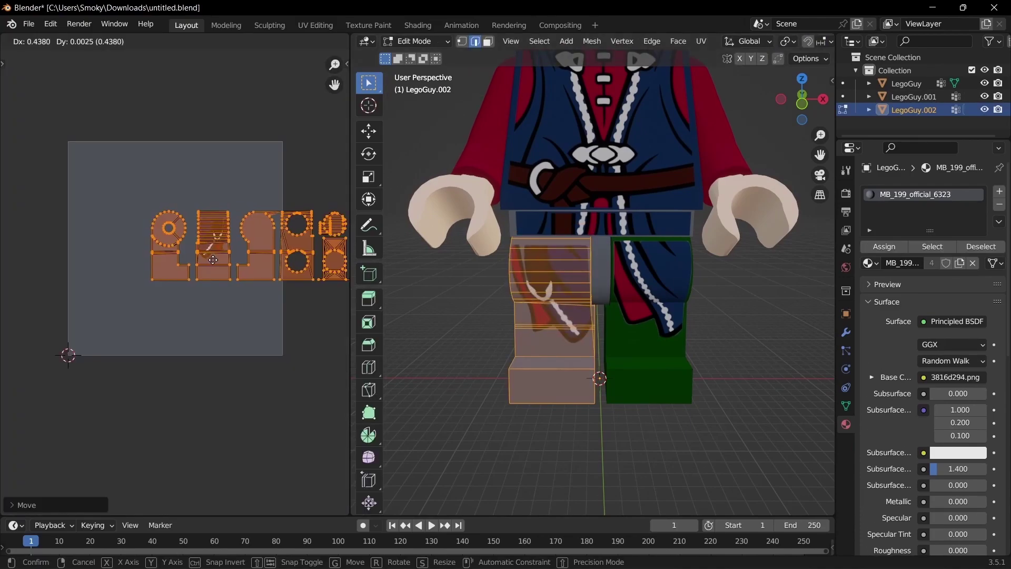
left_click(138, 255)
scroll(231, 256, "up", 1)
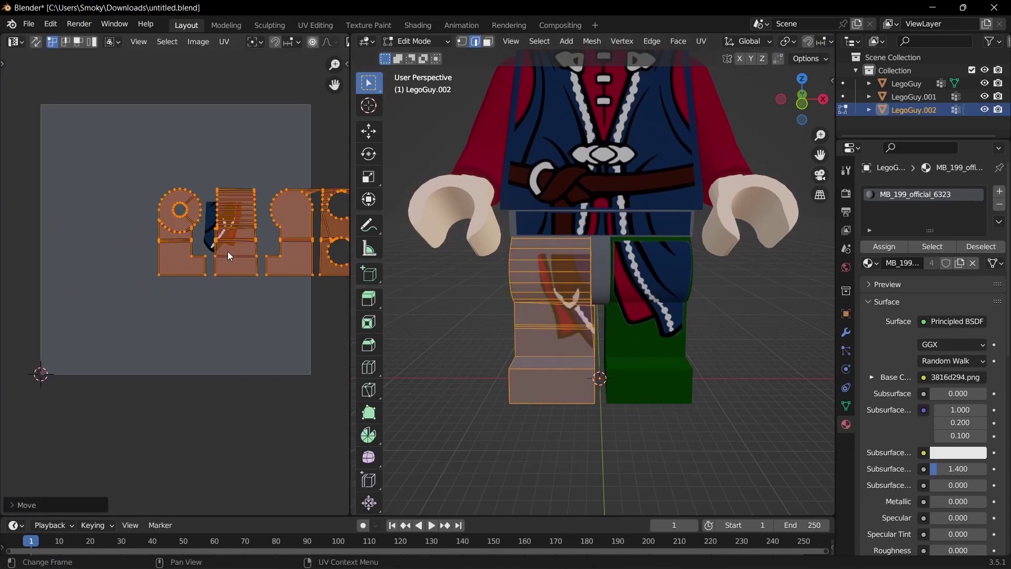
scroll(231, 256, "up", 4)
key("F3")
type("mi")
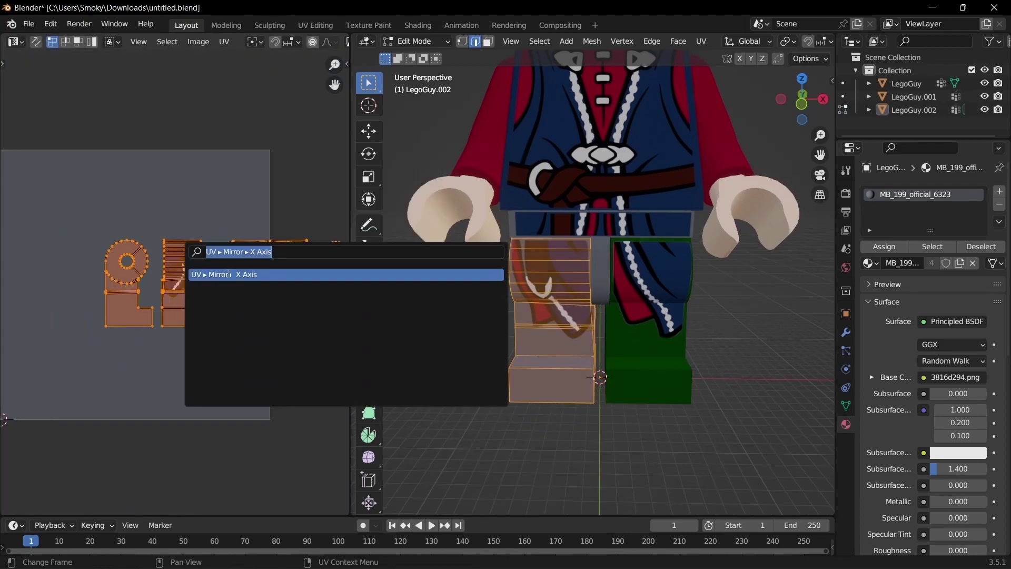
left_click(227, 273)
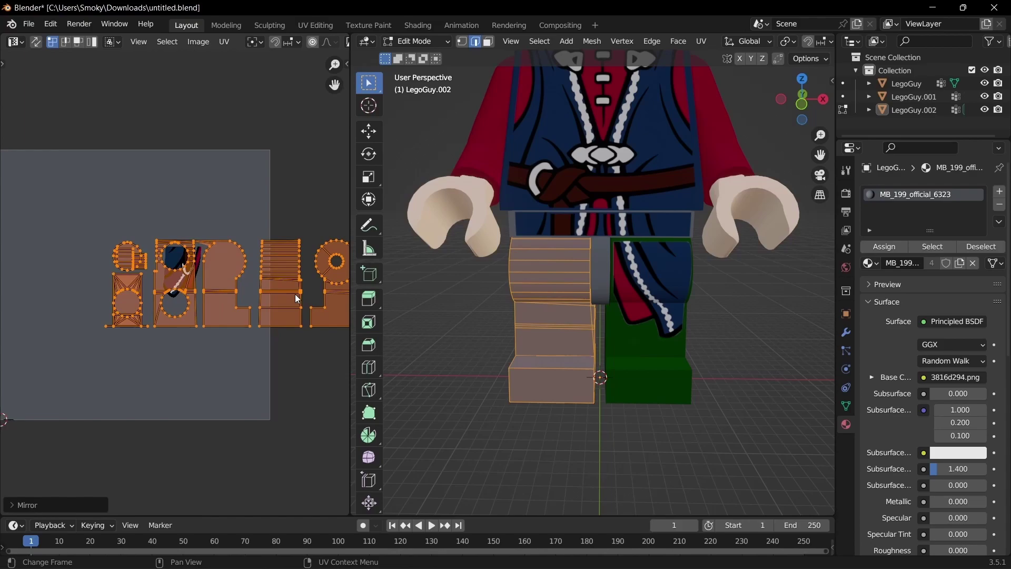
Step: Move the mirrored UVs so the leg's front faces line up with the coat print on the texture
key("g")
left_click(192, 281)
scroll(200, 285, "up", 2)
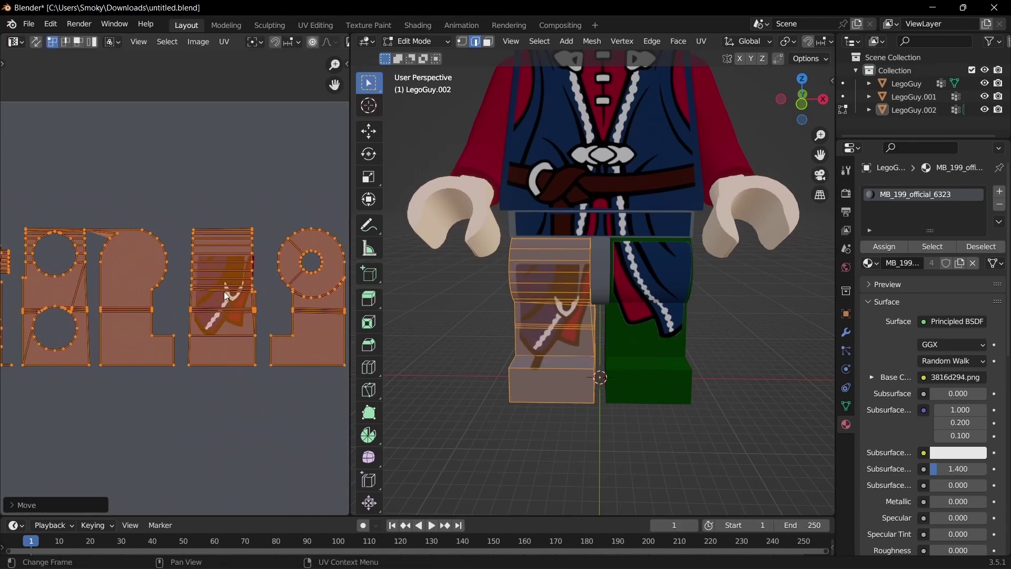
scroll(226, 291, "up", 2)
key("g")
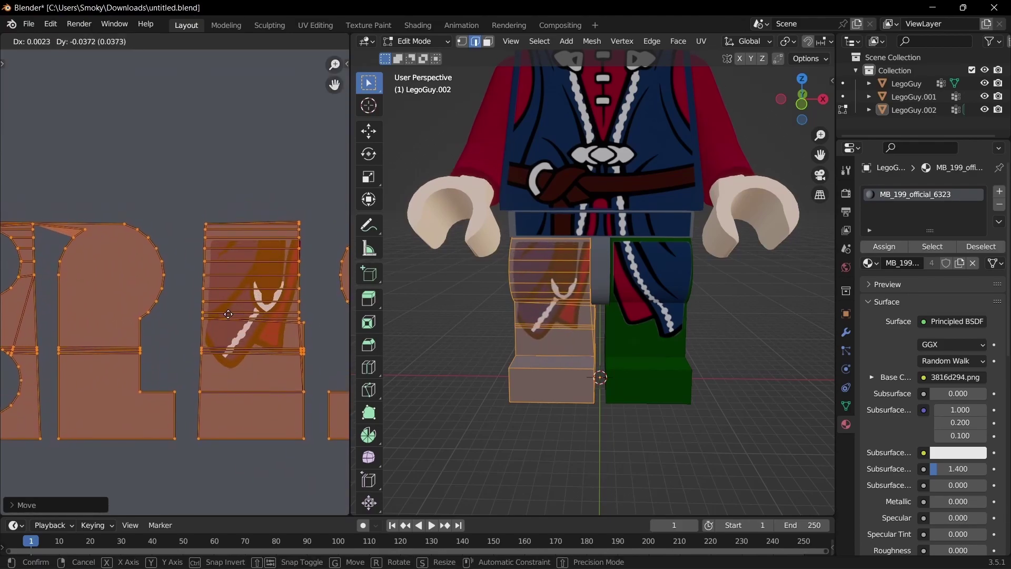
left_click(239, 315)
key("Tab")
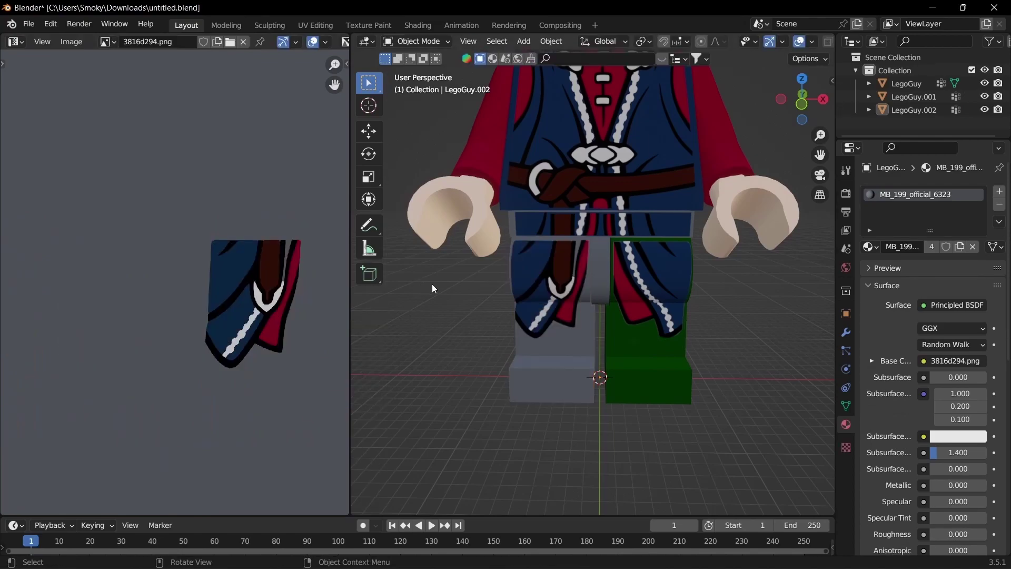
Step: Examine the print placement and the edge cuts on the fronts and sides of both legs
middle_click_drag(432, 289, 389, 311)
left_click(559, 354)
left_click(488, 378)
middle_click_drag(488, 378, 681, 371)
left_click(549, 374)
key("Tab")
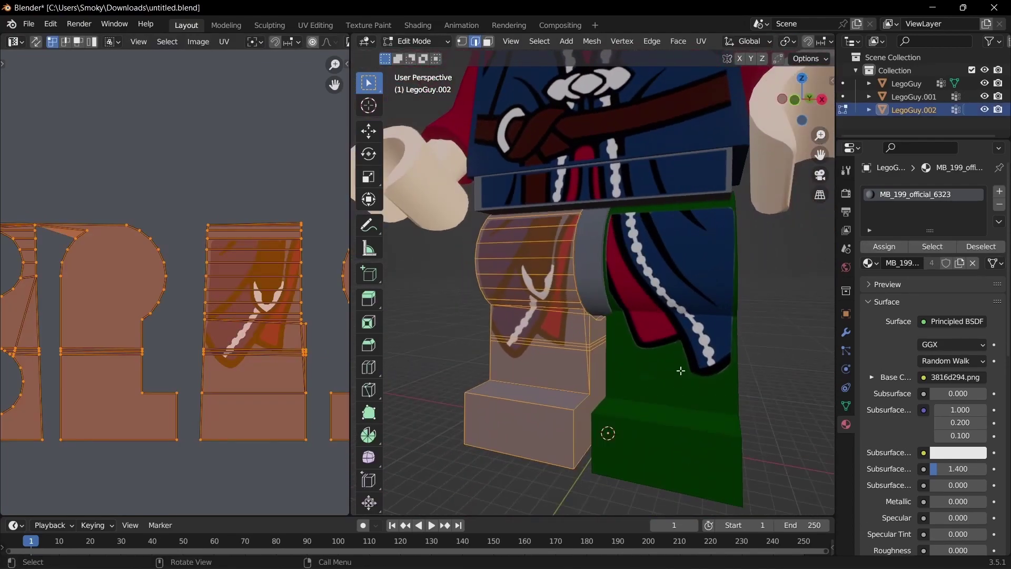
key("Tab")
left_click(680, 371)
middle_click_drag(759, 366, 631, 346)
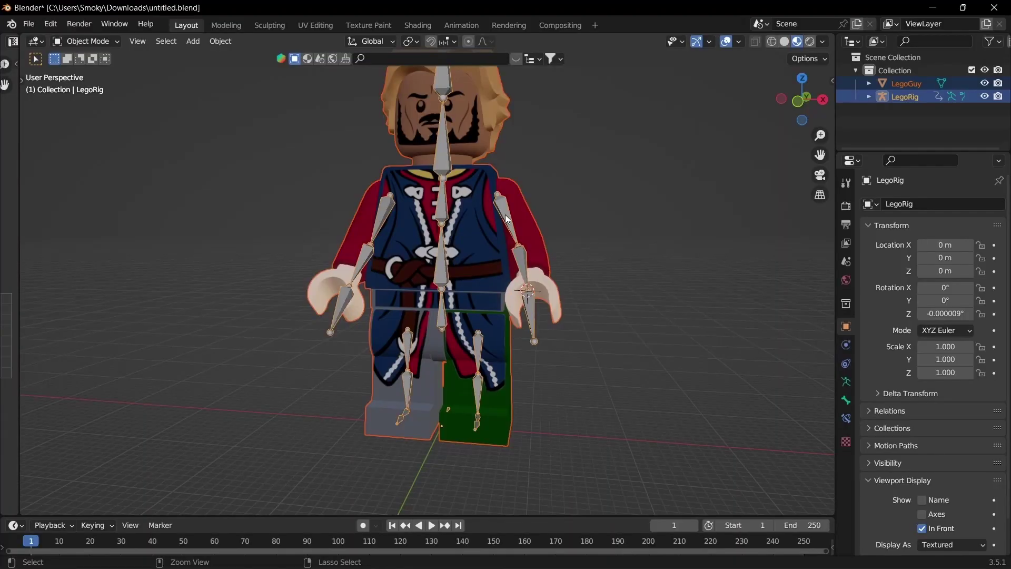
Step: Parent LegoGuy to LegoRig and try rotating the left forearm bone in Pose Mode
key("ctrl+p")
left_click(504, 214)
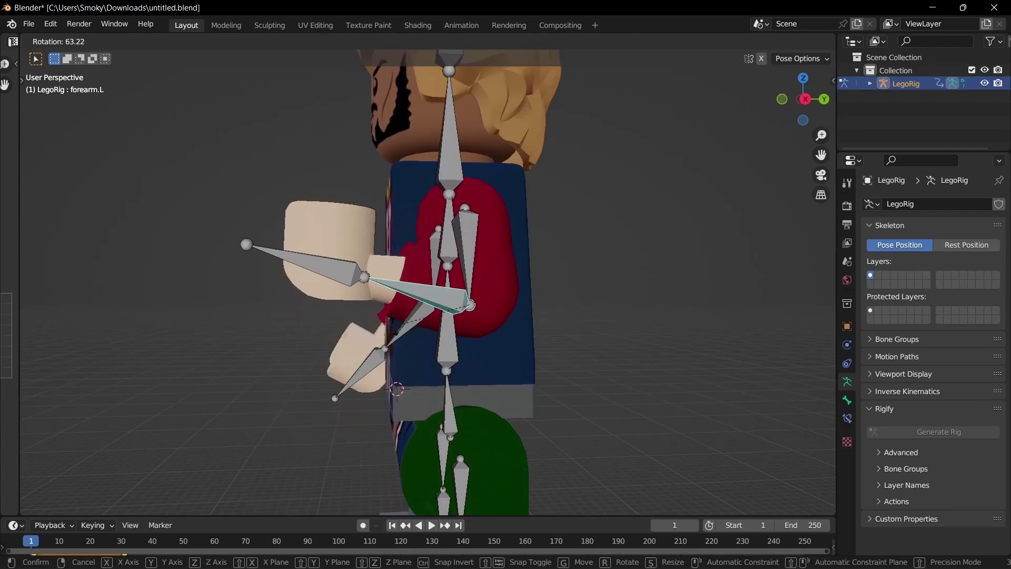
left_click(512, 403)
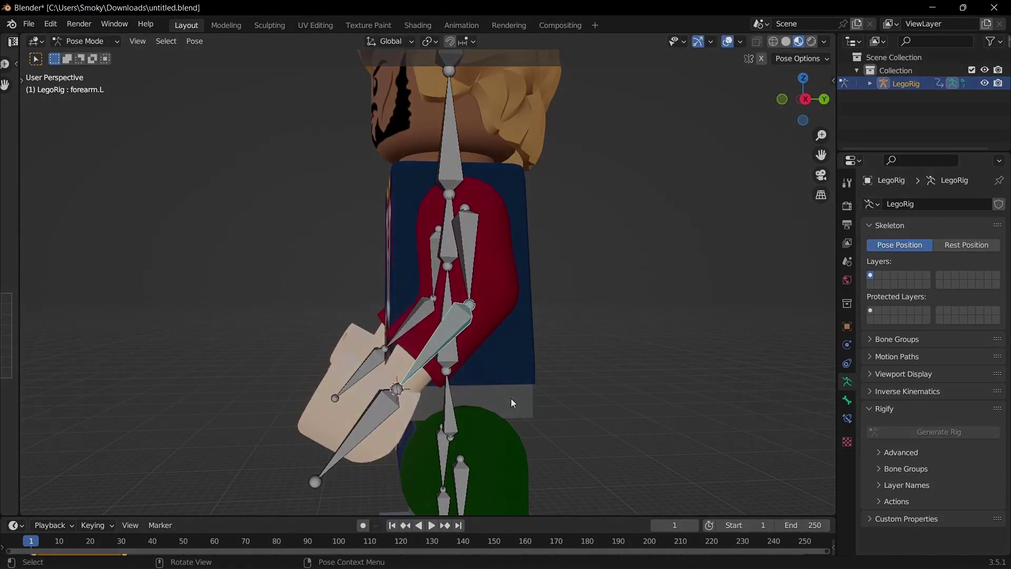